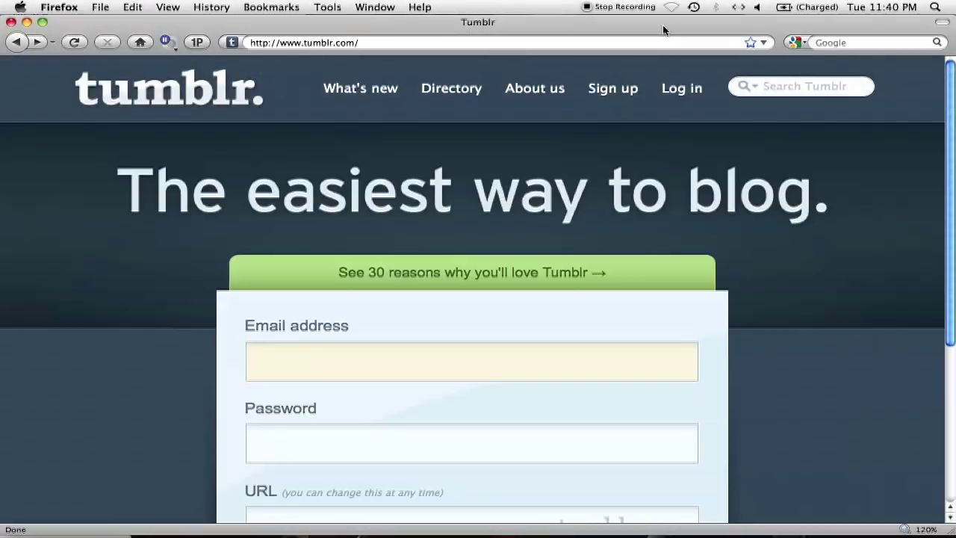
Sign up for a Tumblr account with the account e-mail, a password and a blog address
scroll(798, 319, down, 3)
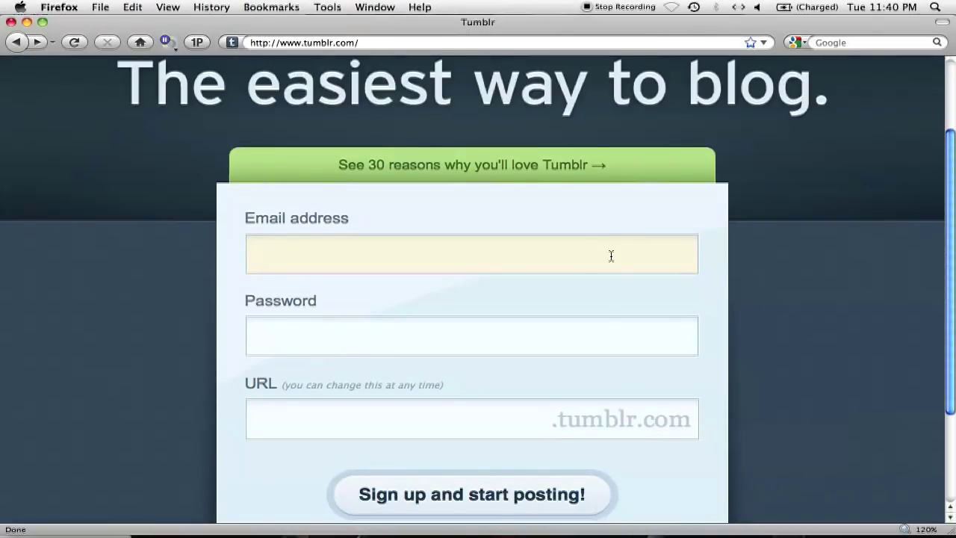
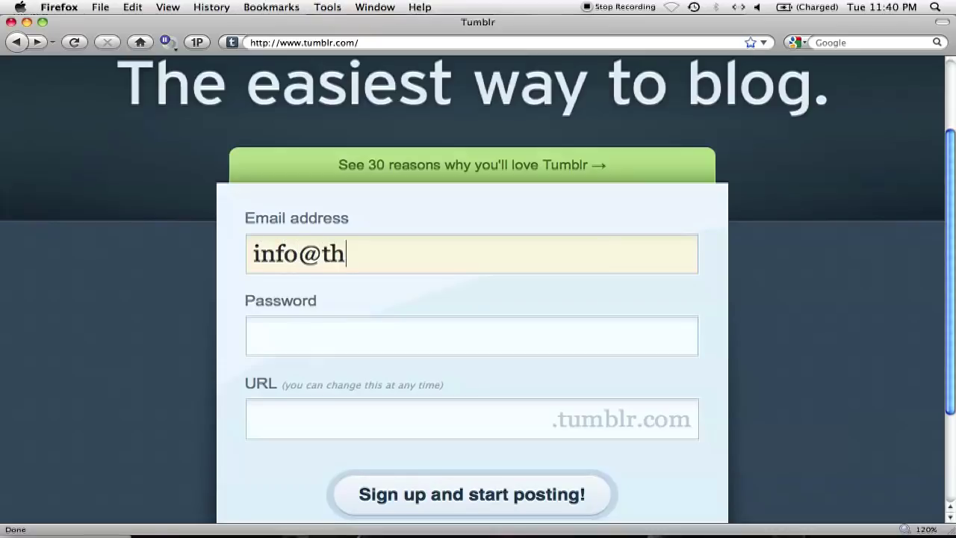
key(Tab)
text(**********)
click(521, 430)
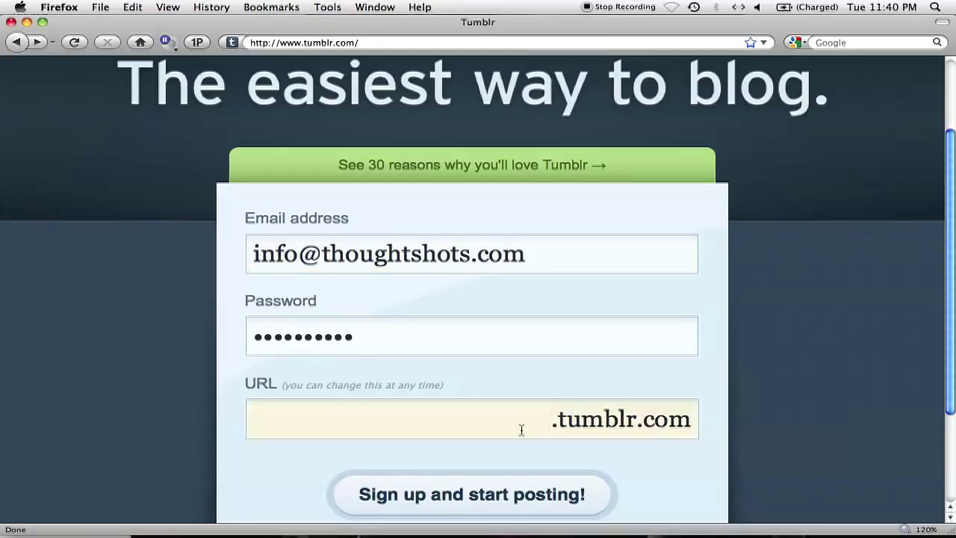
text(williamchinda)
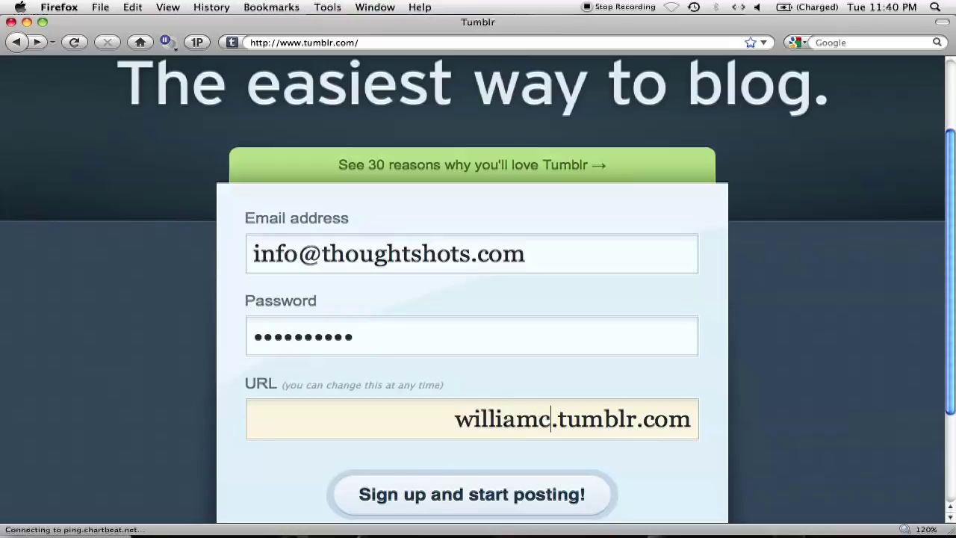
click(554, 496)
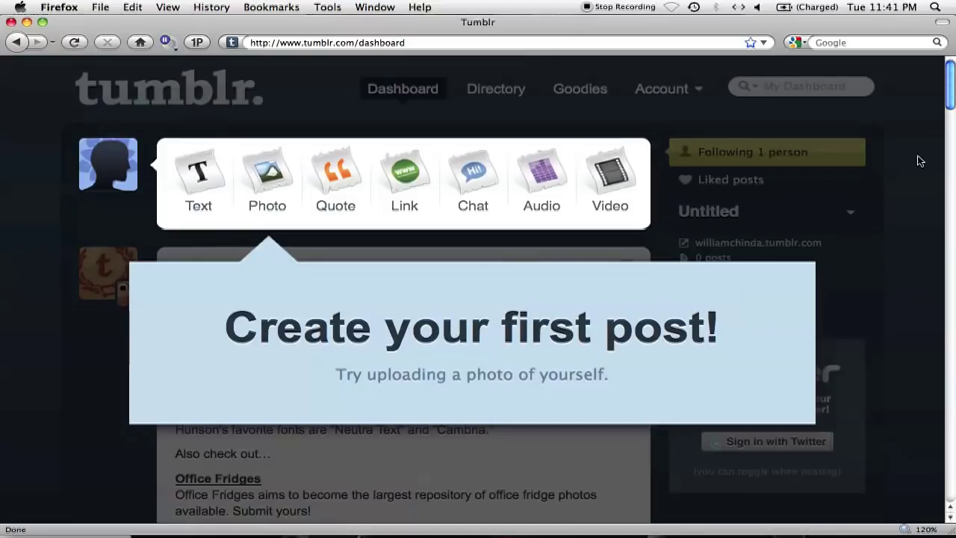
Dismiss the first-post prompt, set the blog title to the owner's name, and pick a portrait photo
mouse_move(799, 299)
click(810, 267)
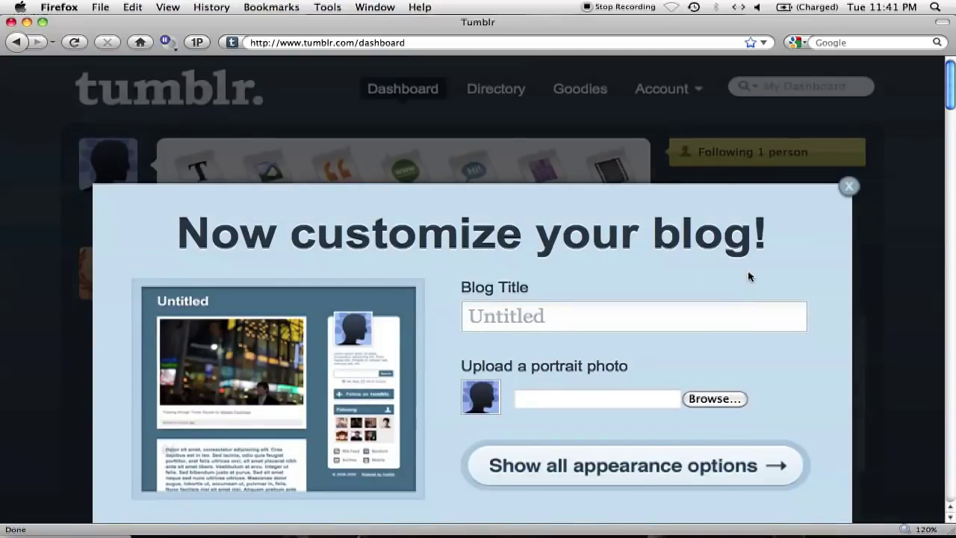
scroll(741, 277, down, 1)
click(719, 267)
text(William Chinda)
click(713, 344)
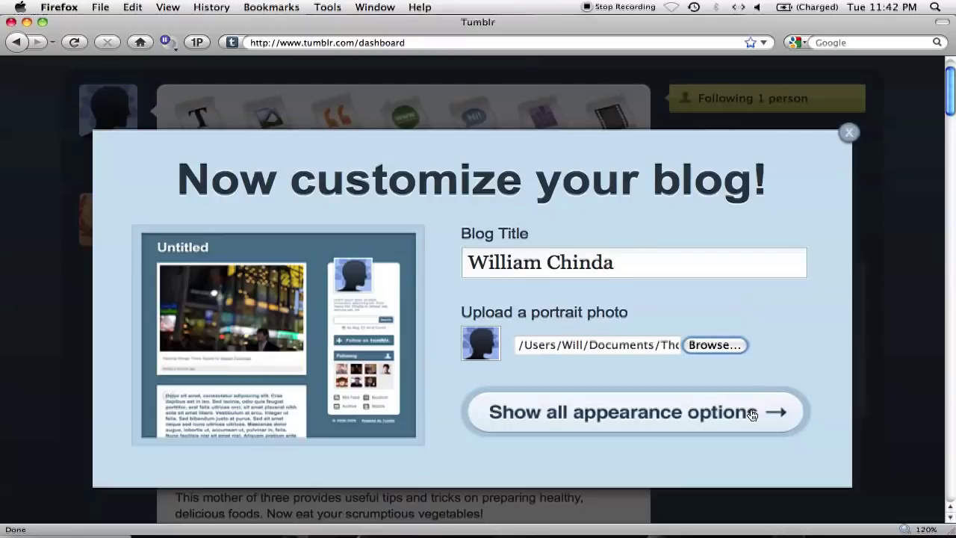
click(751, 415)
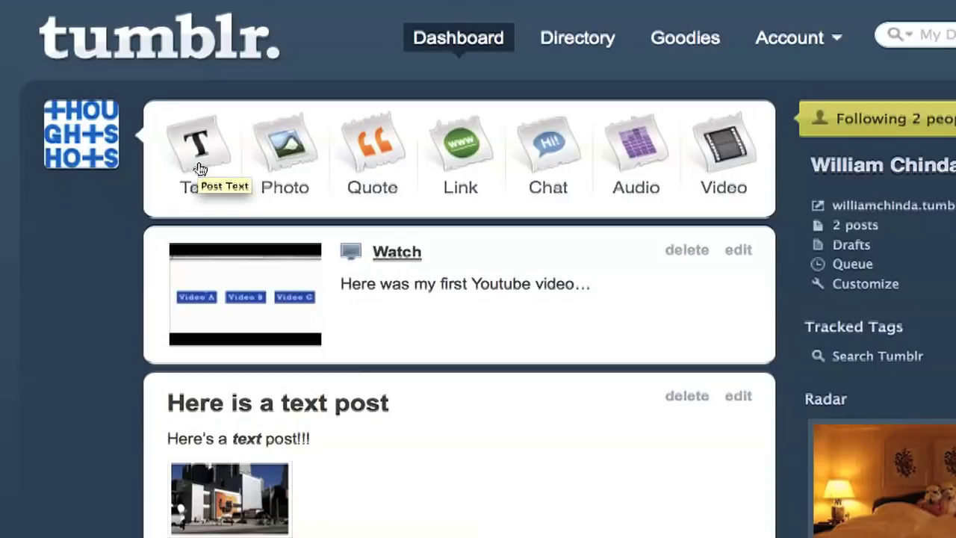
Start a new text post titled 'Here is a test text post'
click(199, 168)
click(203, 227)
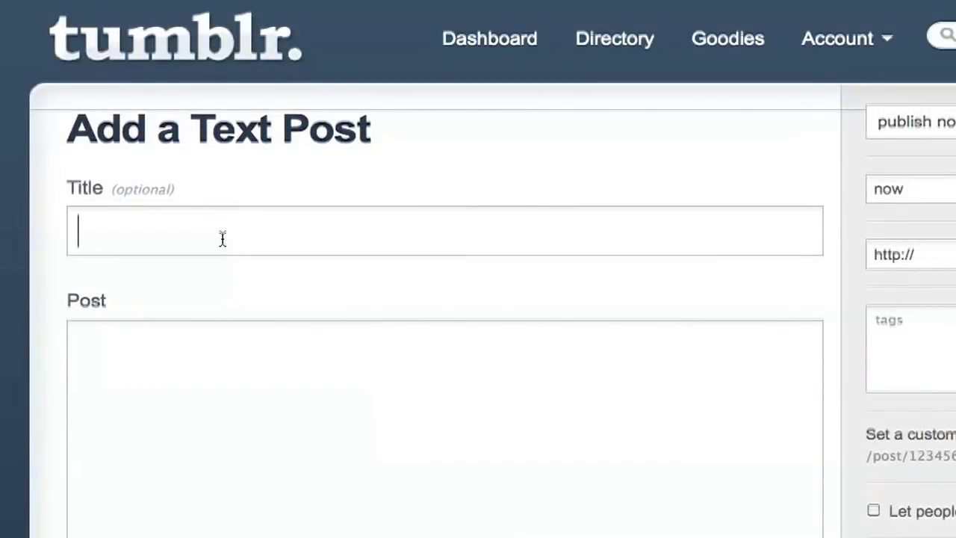
text(Here is a test text post)
Write the body 'Here is my test post.' with the word 'test' in bold italic
scroll(214, 254, down, 2)
click(192, 356)
text(Here is my test post.)
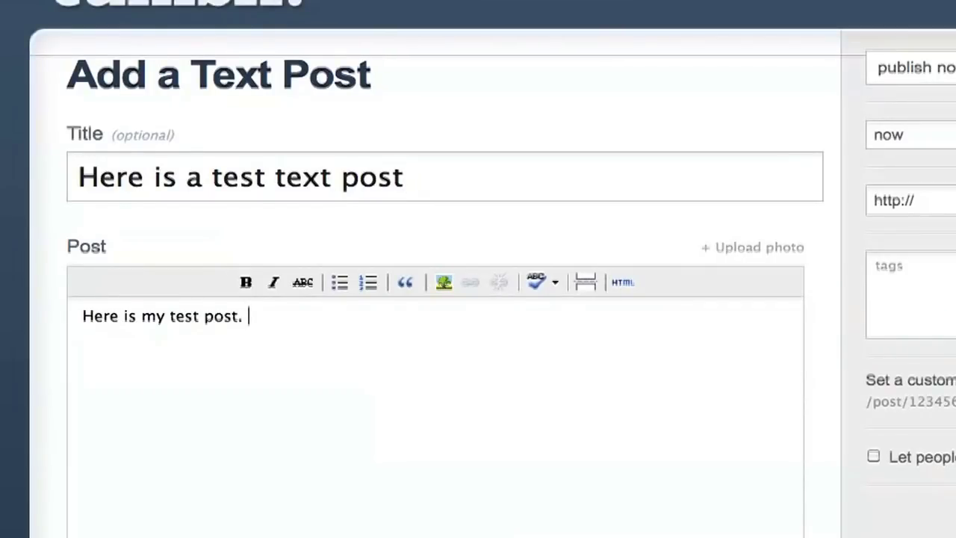
double_click(182, 315)
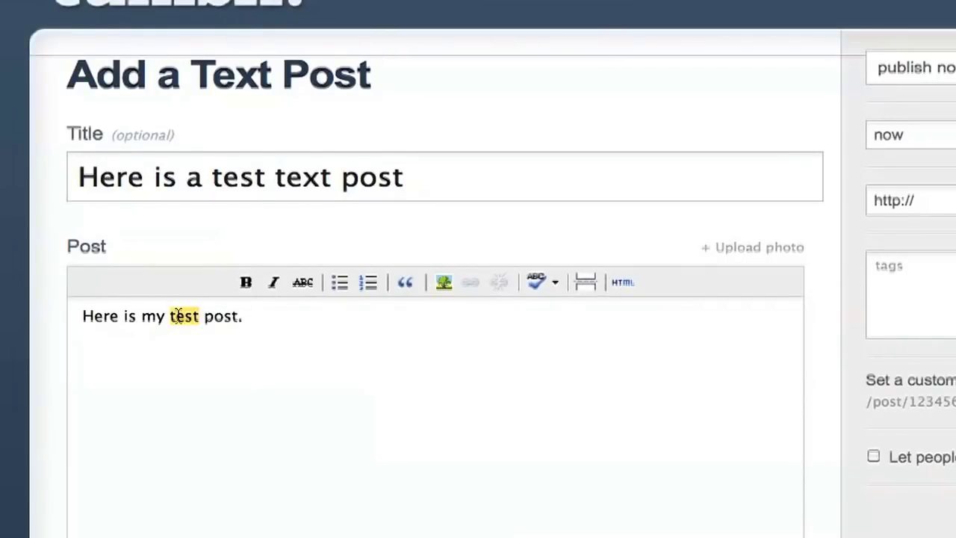
click(248, 282)
click(274, 282)
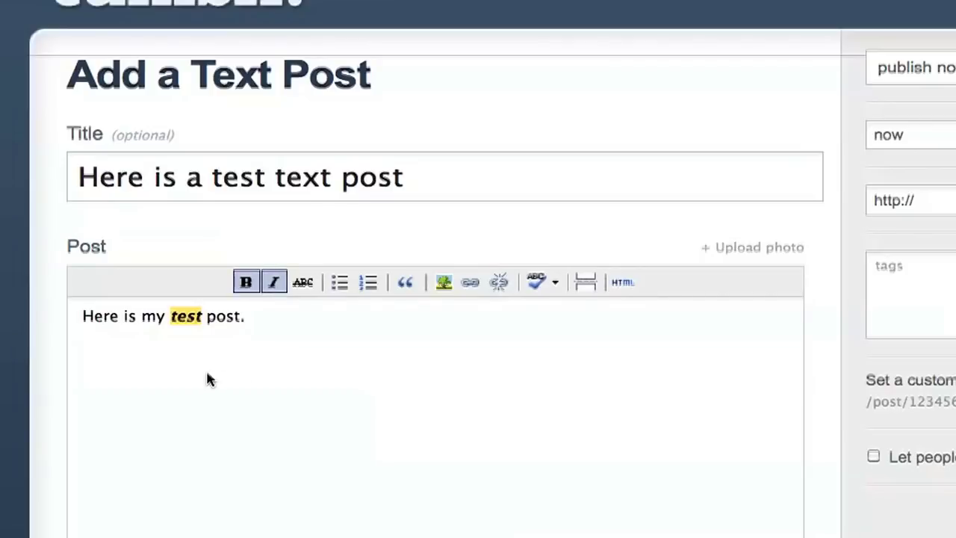
Add the line 'Here's a photo:' and upload the lakeside bird photo below it
click(205, 367)
text(Her's)
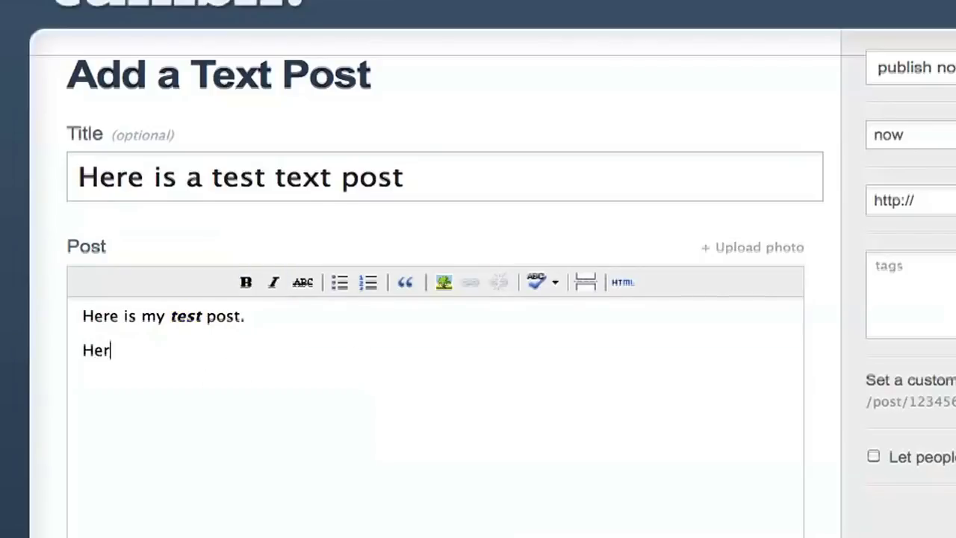
key(BackSpace)
key(BackSpace)
text(e's a photo:)
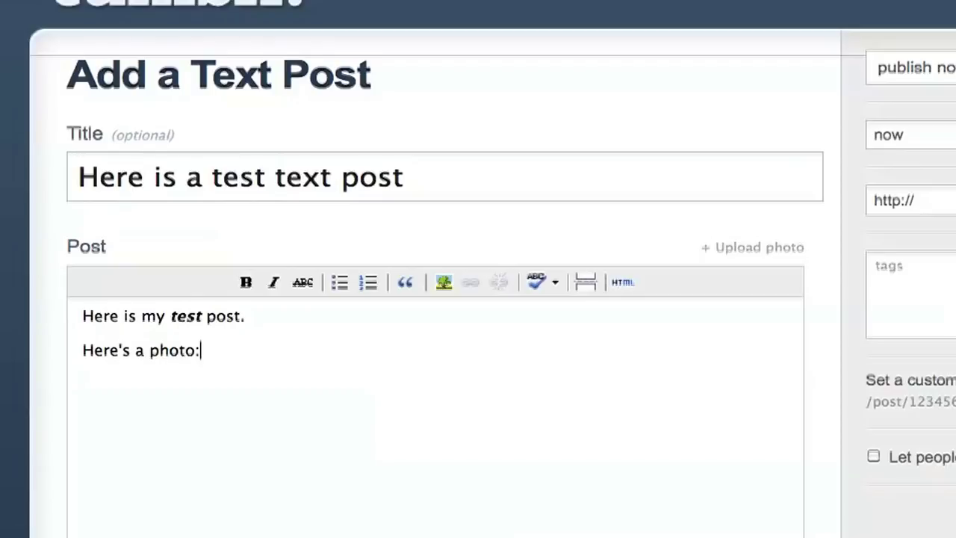
key(Return)
click(708, 248)
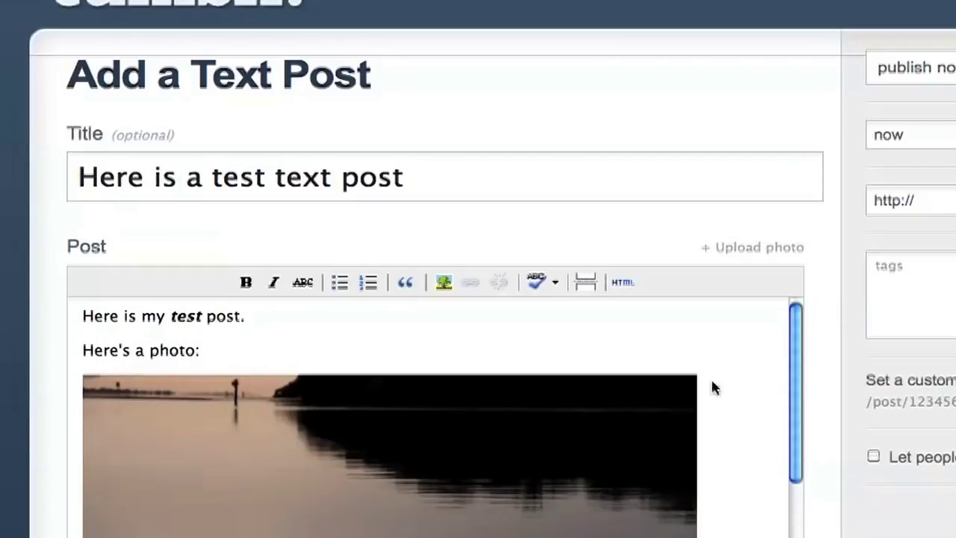
scroll(774, 366, down, 5)
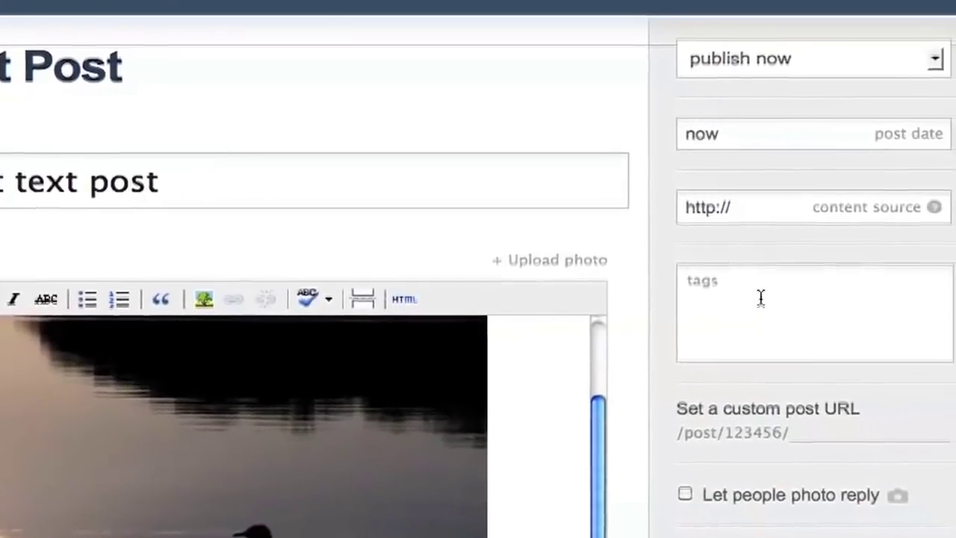
Add the tags birds, writing and tutorial videos to the draft post
click(819, 292)
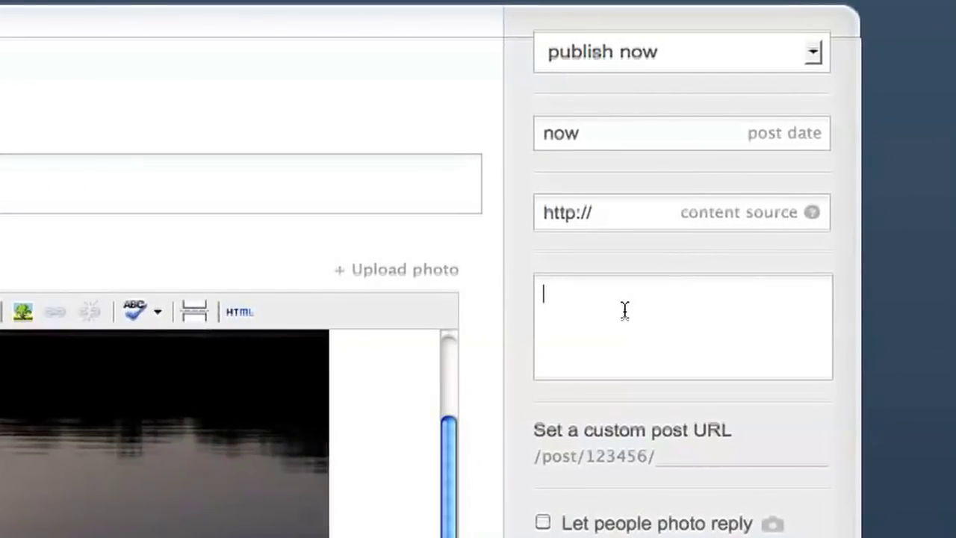
text(birds)
key(Return)
text(writing)
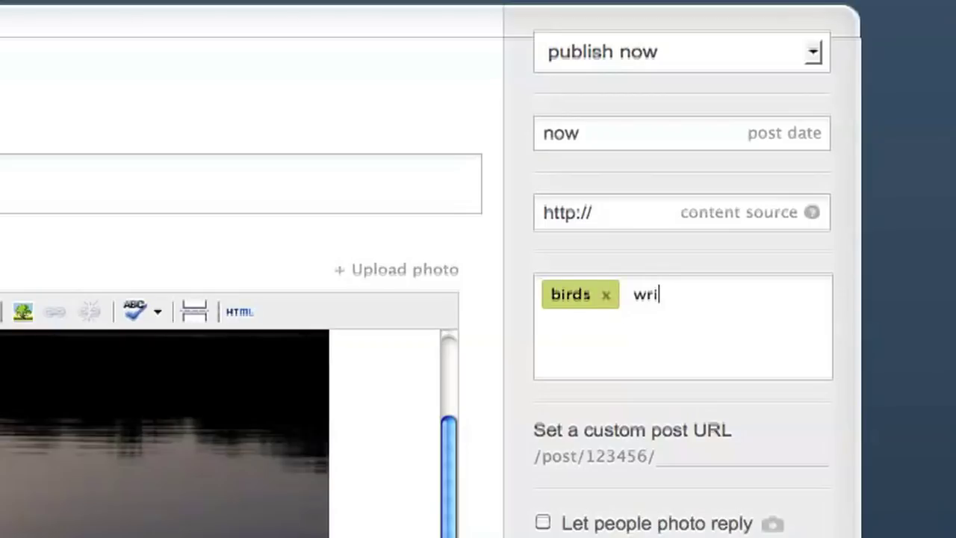
key(Return)
text(tutorial videos)
key(Return)
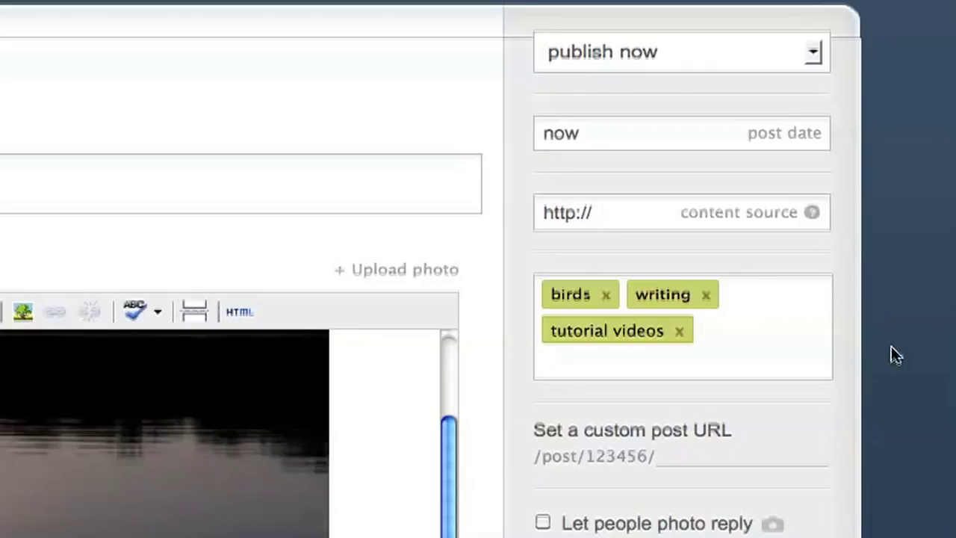
scroll(890, 346, down, 5)
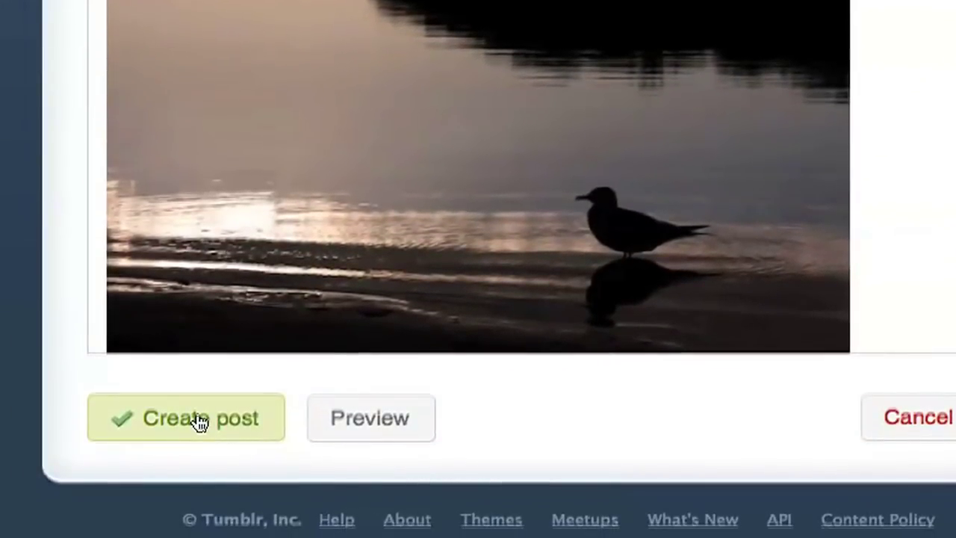
Publish the test post, then view it and its tag page on the live blog
click(199, 420)
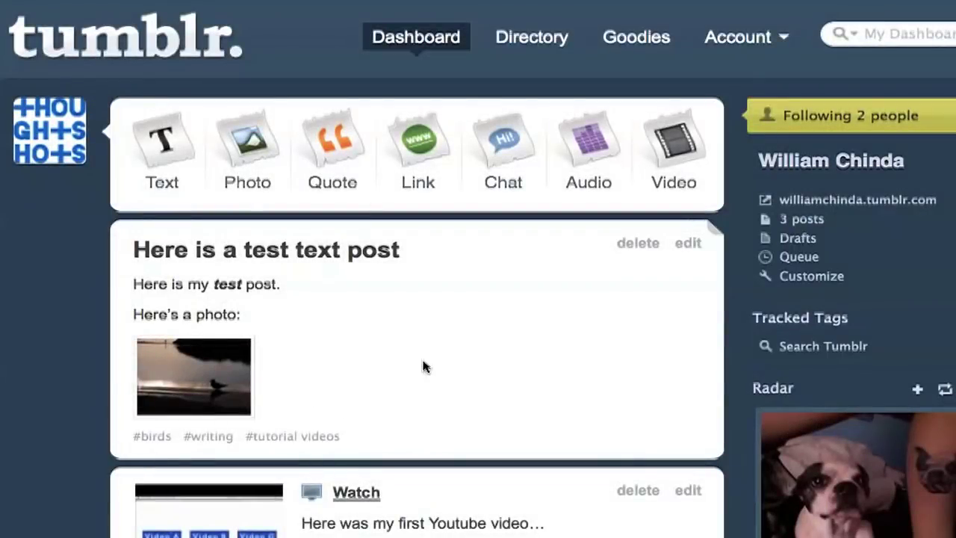
click(827, 201)
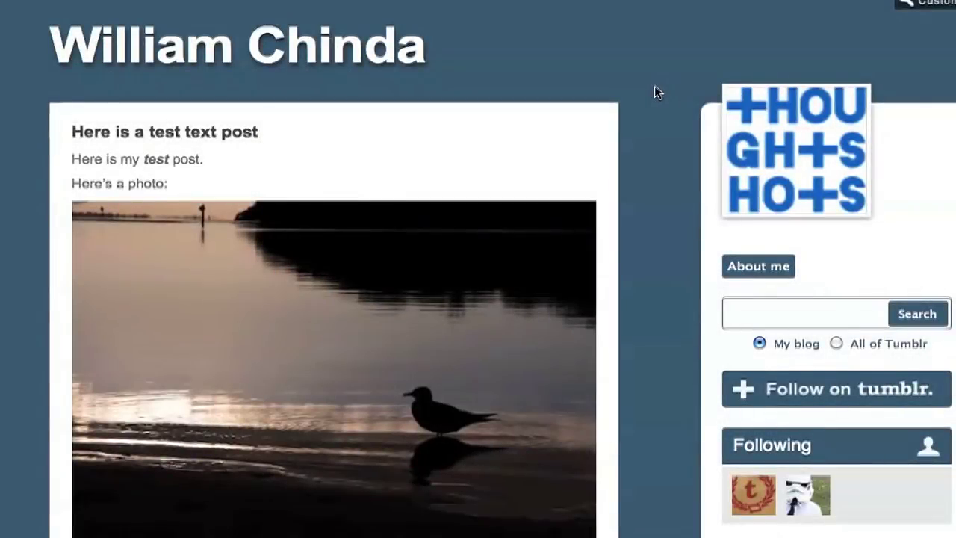
scroll(654, 93, down, 3)
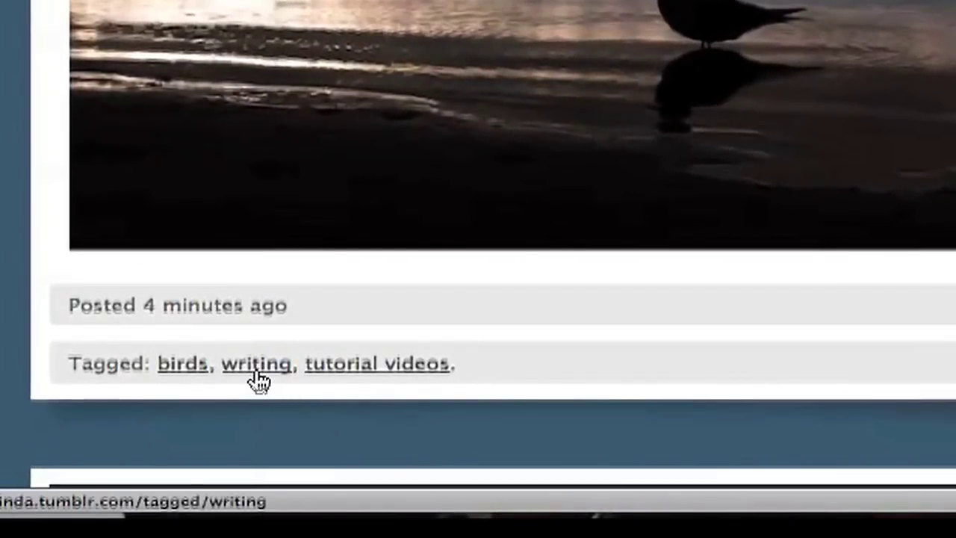
click(194, 373)
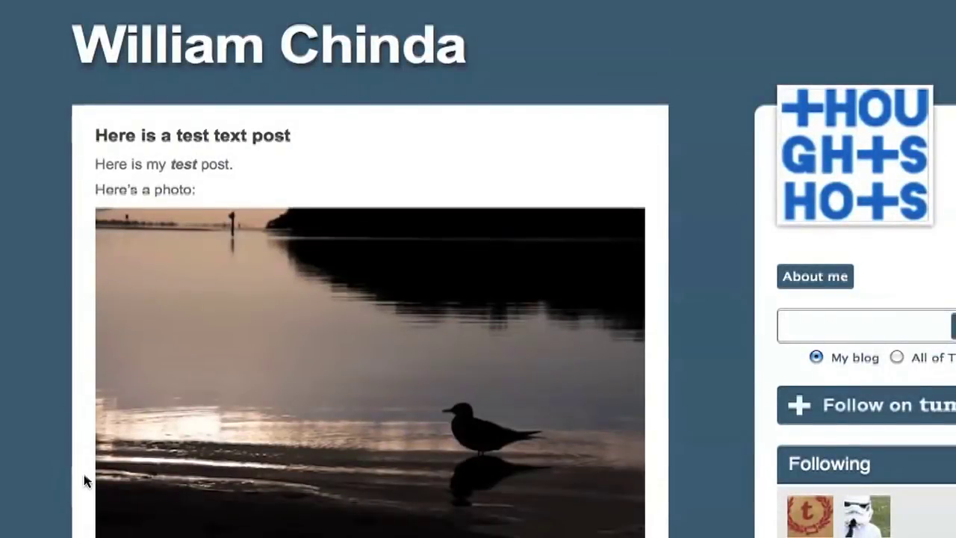
scroll(84, 482, down, 4)
scroll(86, 482, up, 1)
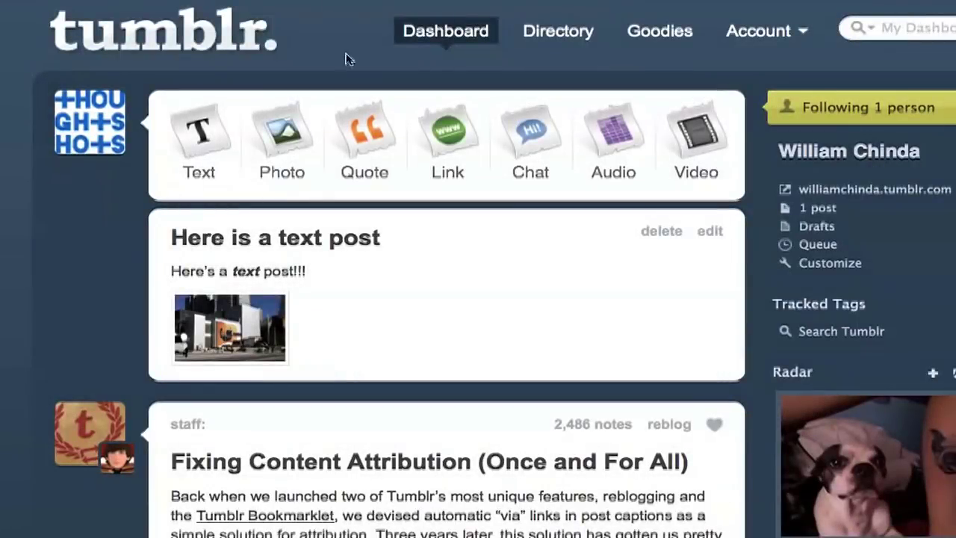
click(693, 154)
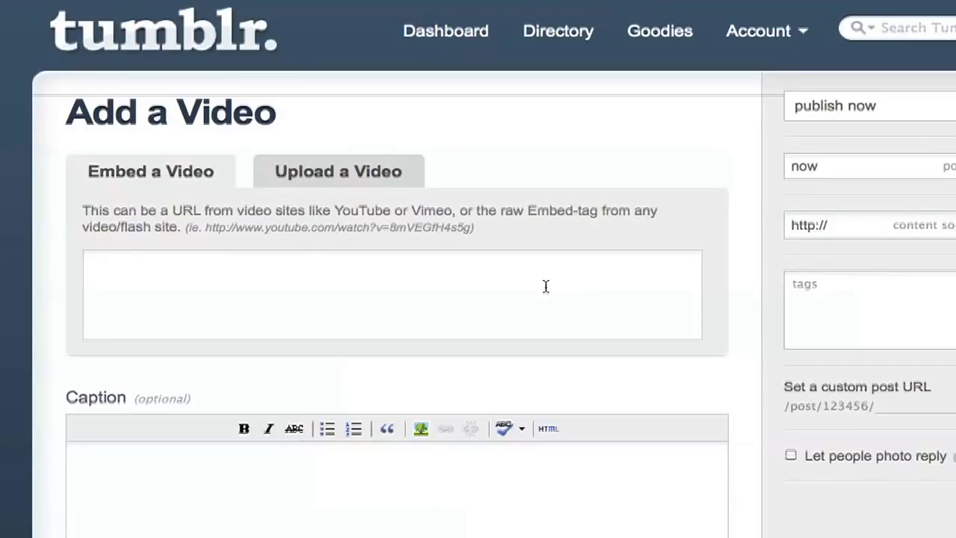
text(http://www.youtube.com/watch?v=5m4nfXFg8vU)
scroll(547, 288, down, 3)
click(498, 367)
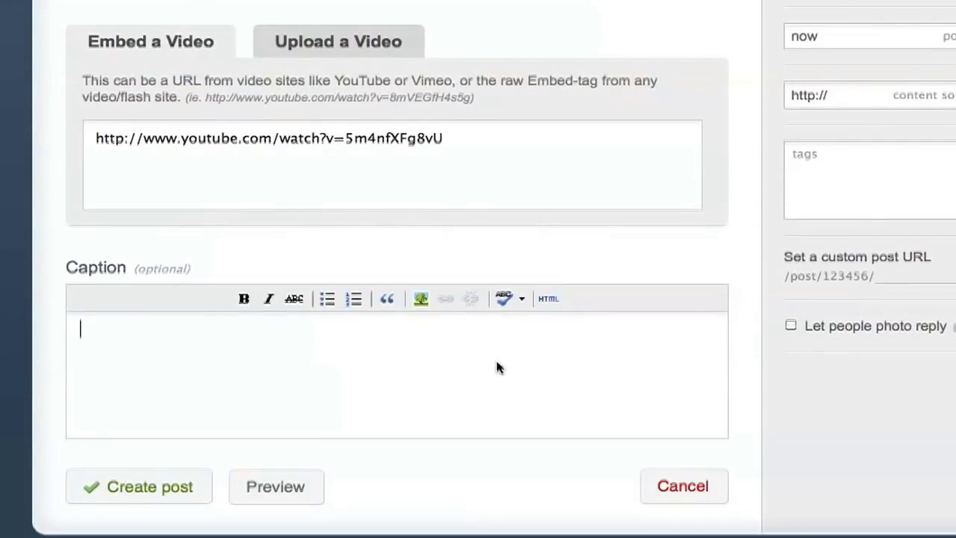
text(Here was my first Youtube video...)
click(180, 489)
scroll(349, 268, down, 2)
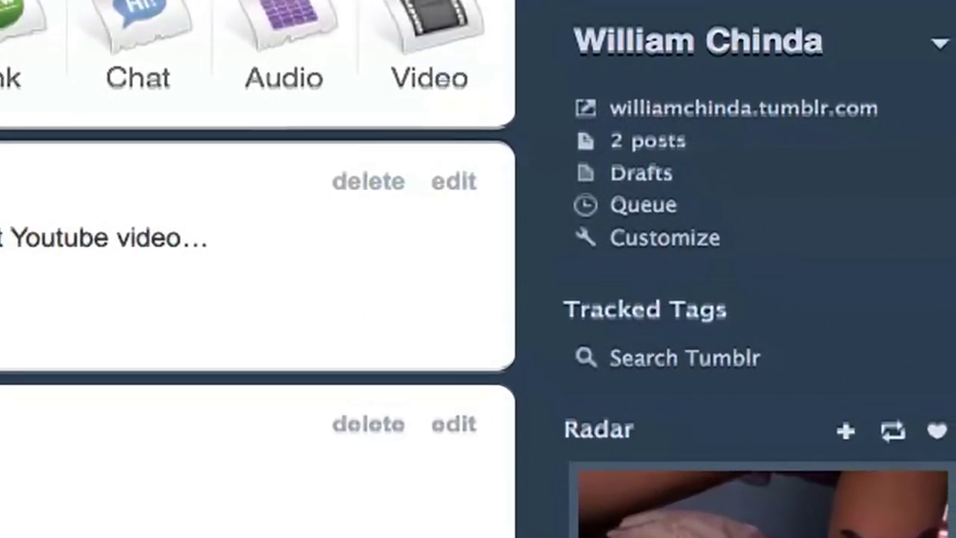
Open the blog's Customize page, scroll through the preview, and show the Info settings
click(665, 245)
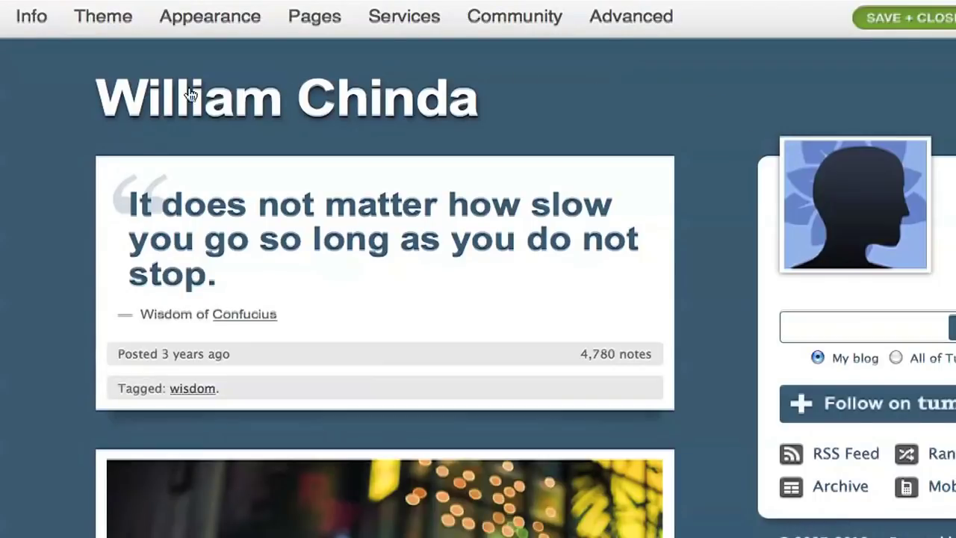
scroll(35, 217, down, 10)
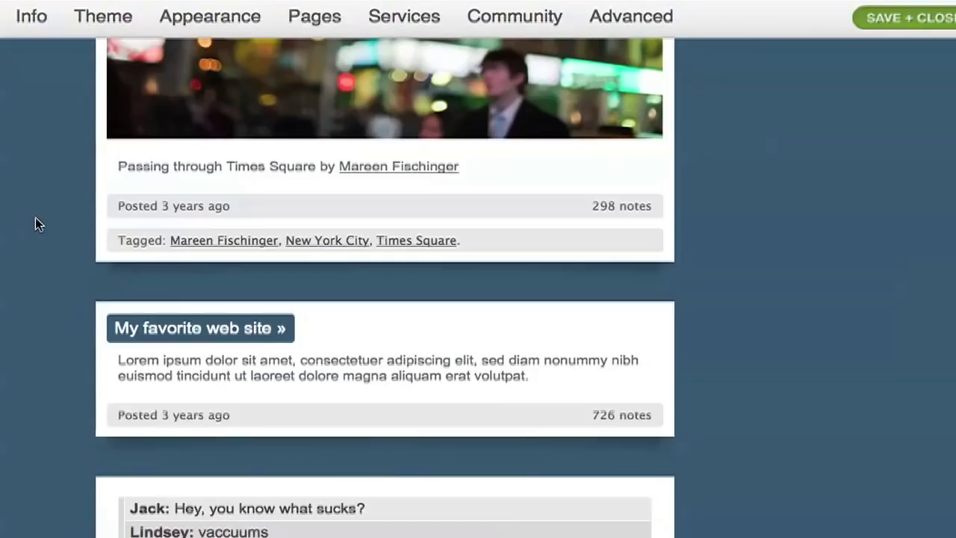
scroll(36, 217, down, 8)
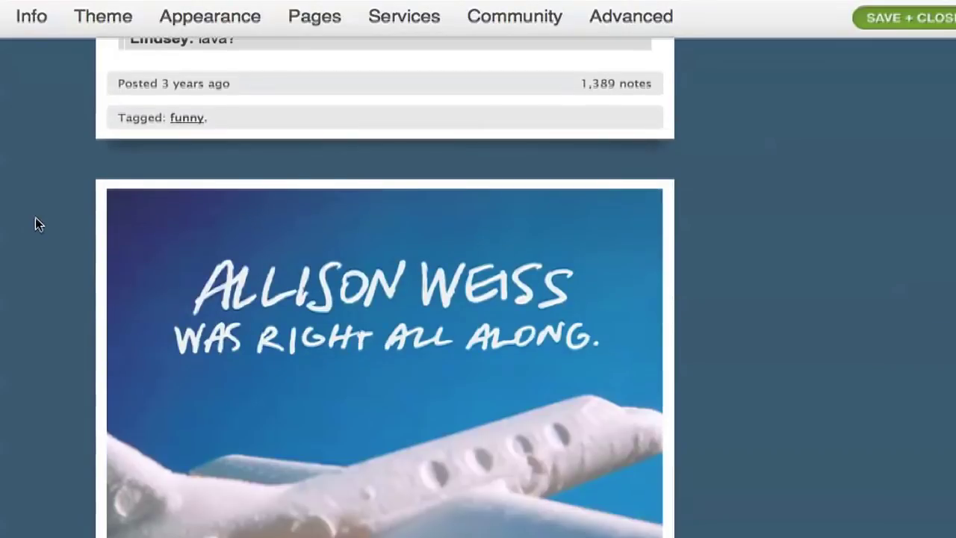
scroll(35, 218, down, 5)
scroll(36, 218, down, 5)
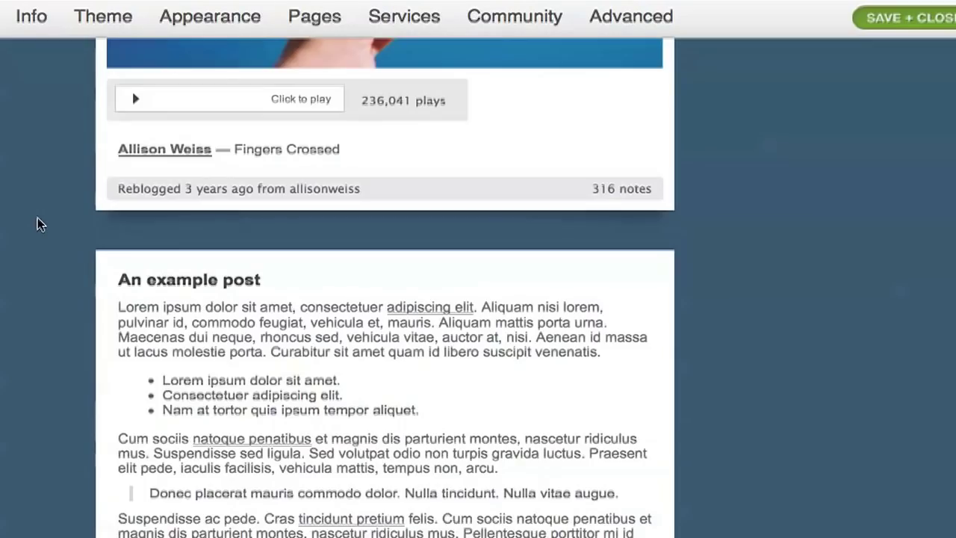
scroll(37, 218, down, 3)
scroll(37, 218, up, 20)
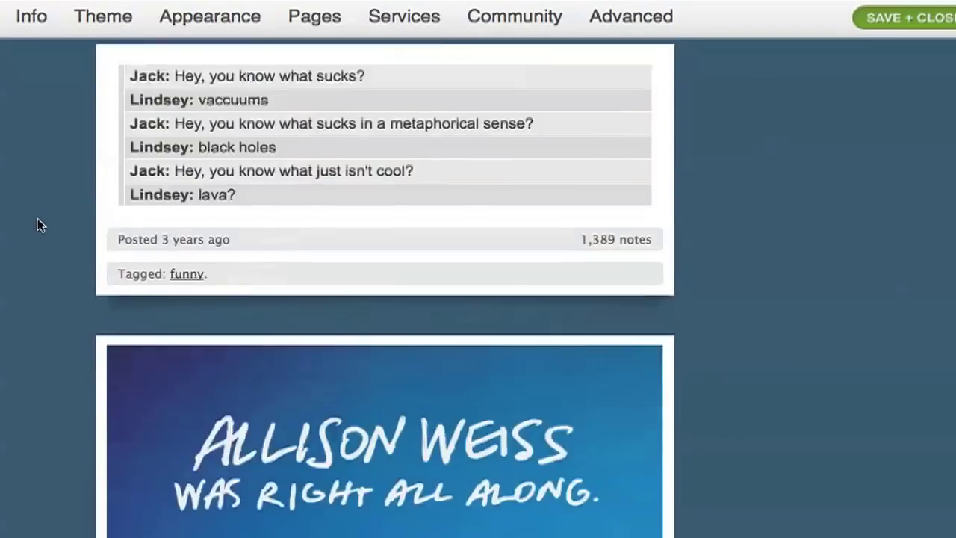
scroll(38, 218, up, 3)
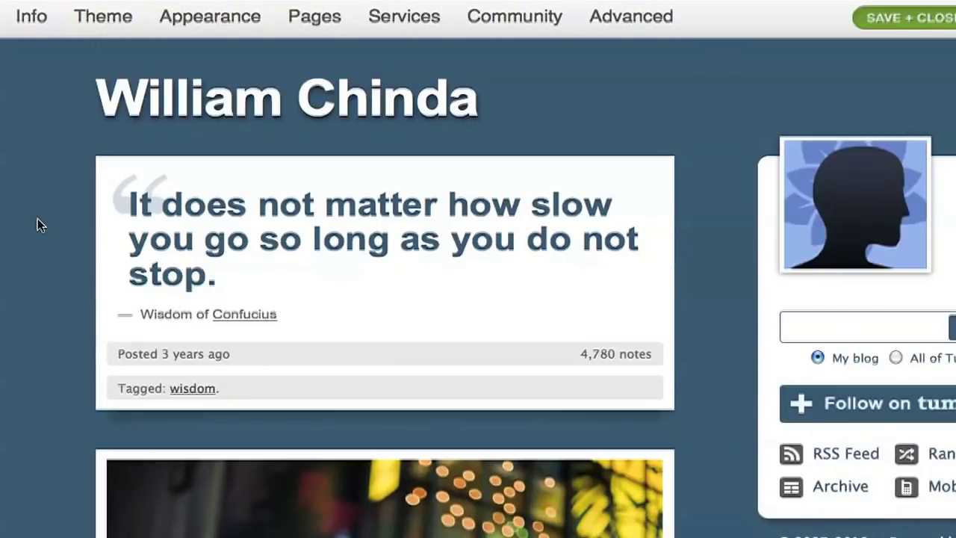
click(26, 17)
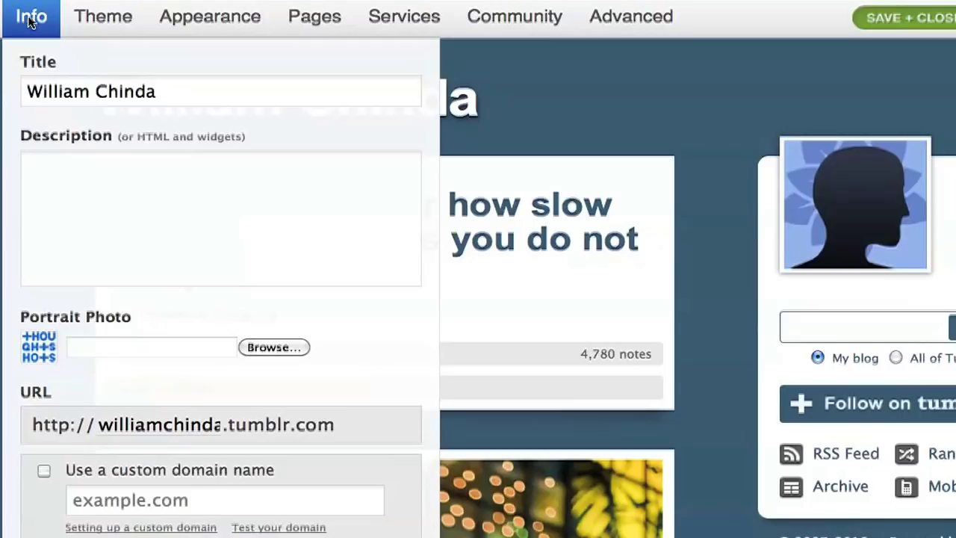
Browse the theme gallery and apply the Vertigo theme
click(113, 24)
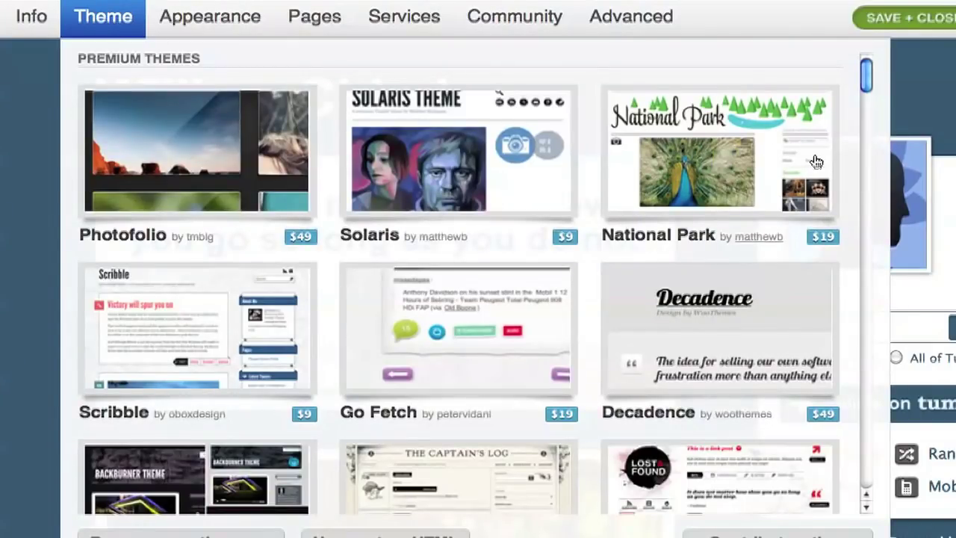
drag(873, 88, 867, 109)
drag(869, 134, 869, 249)
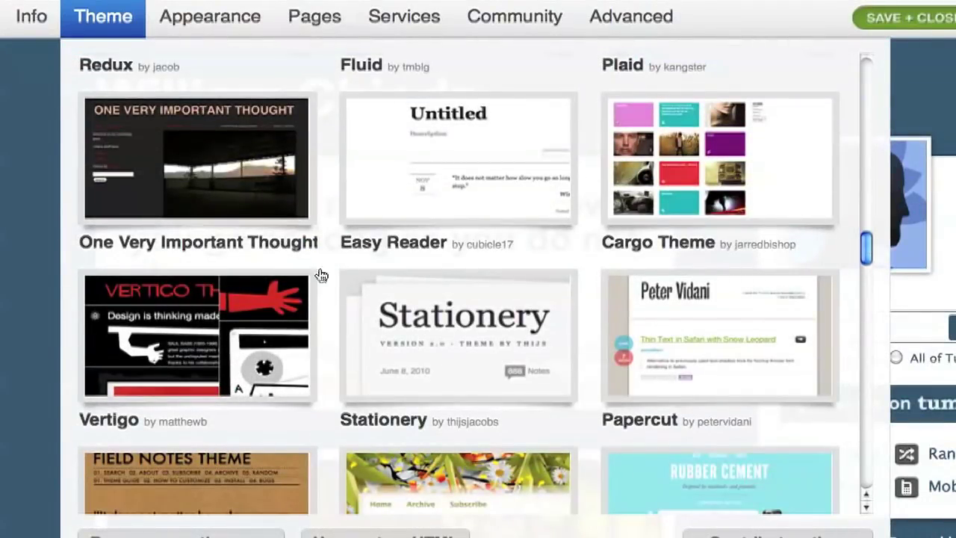
click(200, 358)
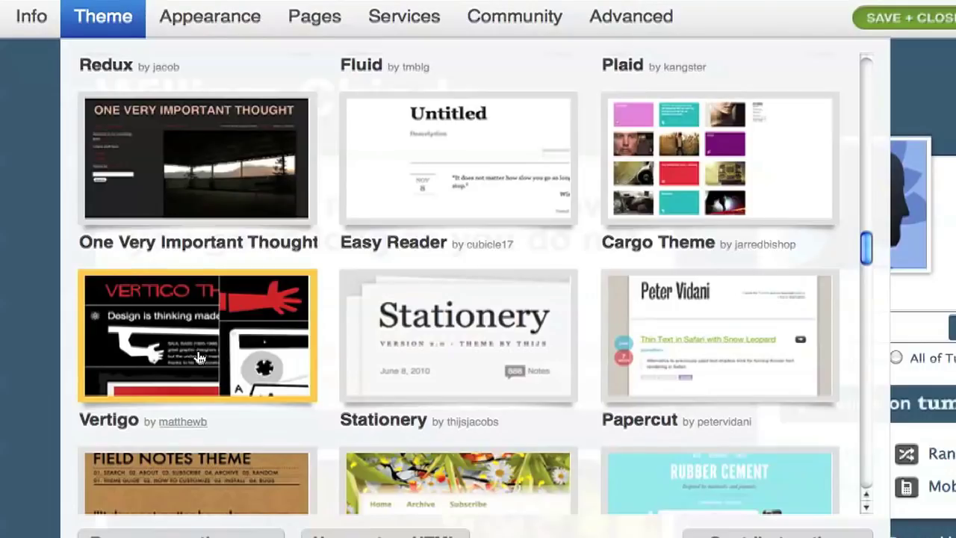
click(101, 26)
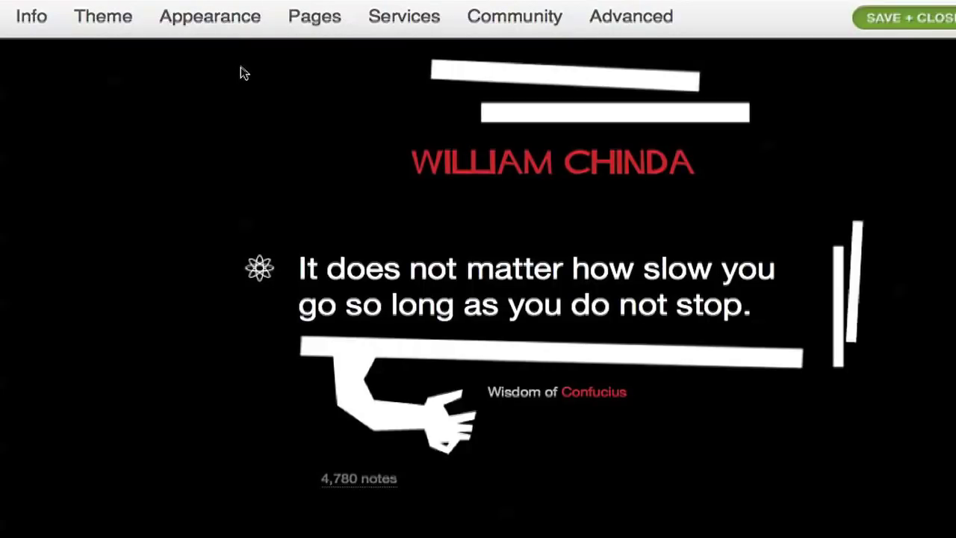
Change Vertigo's accent colour from red to blue (21A4ED), then return to the free themes
click(231, 25)
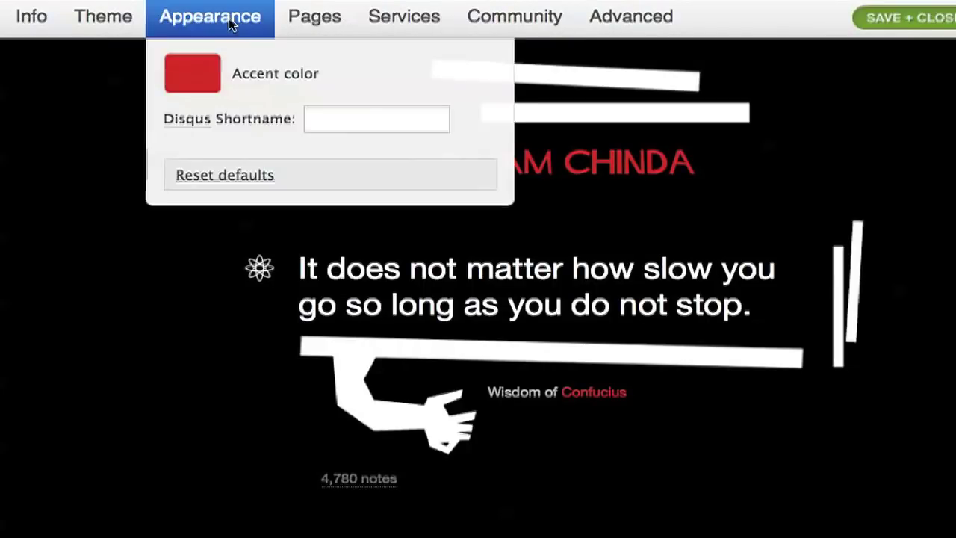
click(200, 79)
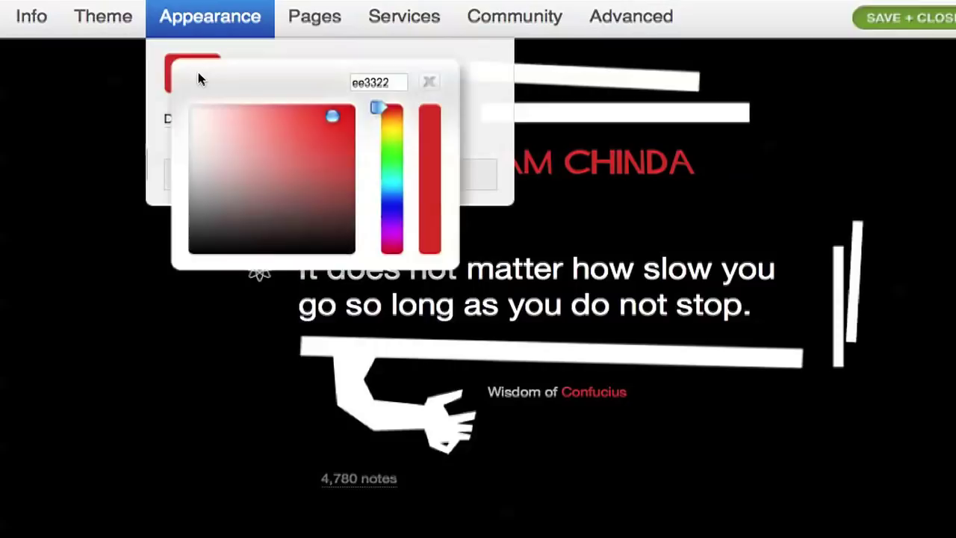
click(392, 190)
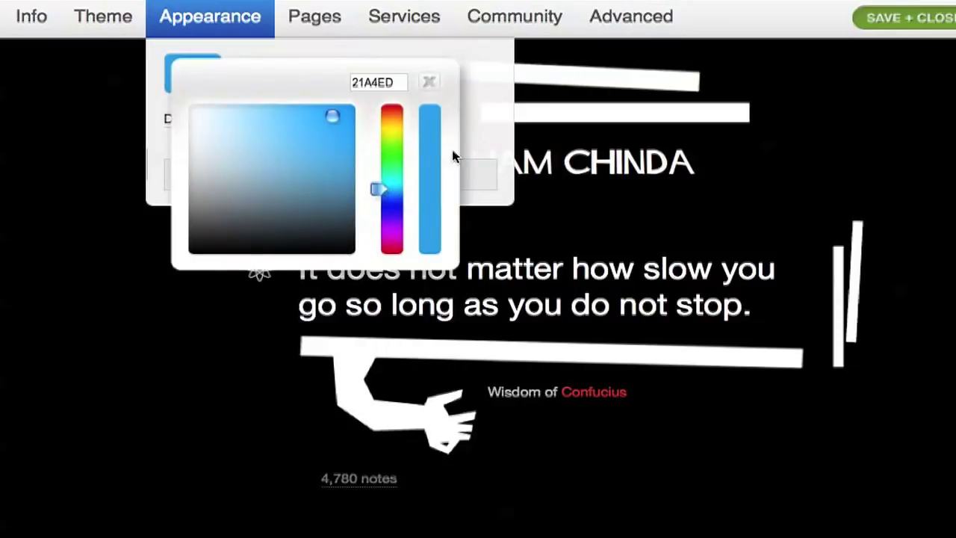
click(430, 83)
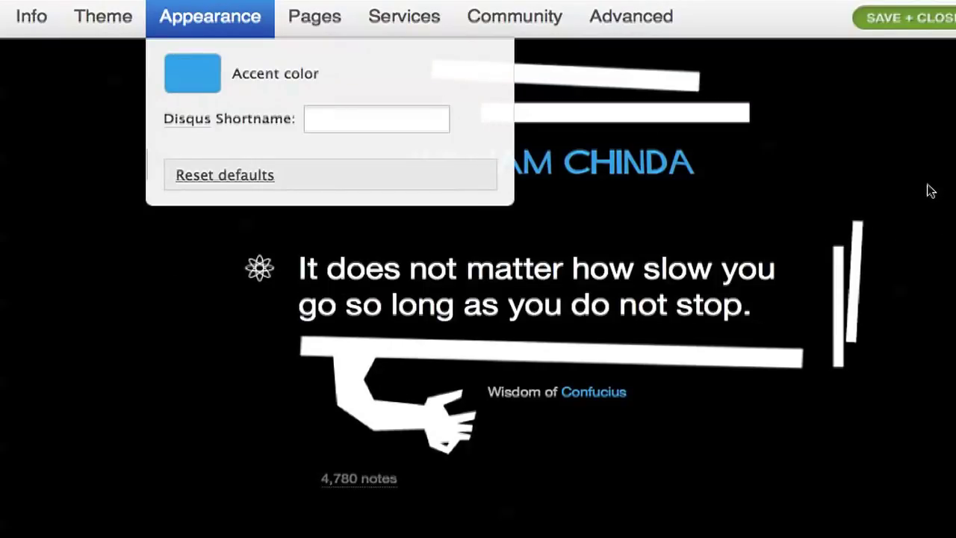
scroll(929, 191, down, 7)
scroll(930, 192, up, 7)
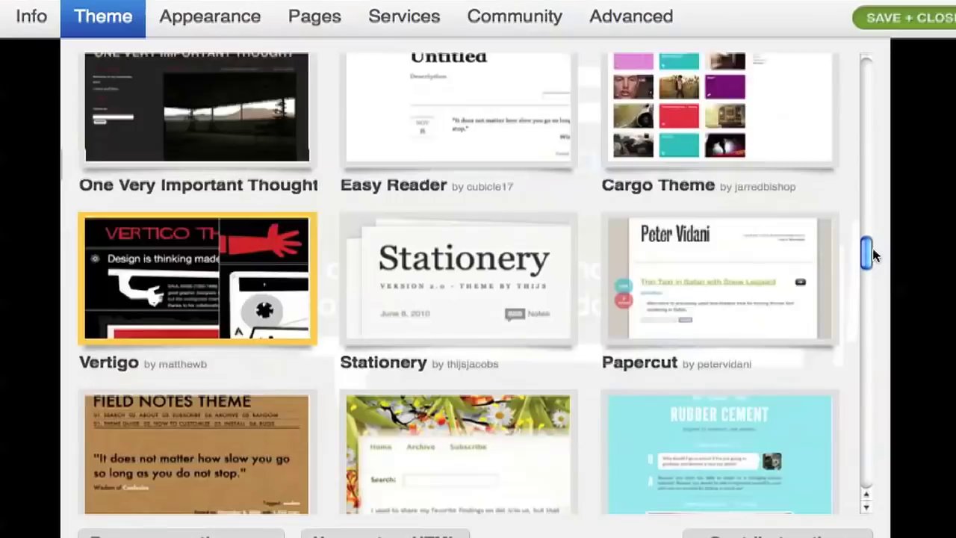
drag(872, 255, 871, 226)
Apply the Redux theme and set its background colour to green (3B7D50)
click(264, 214)
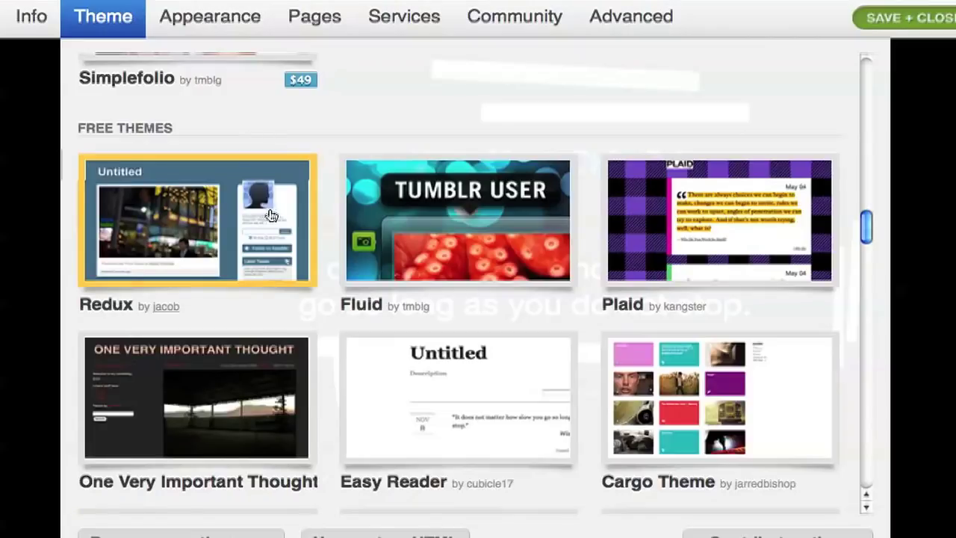
click(232, 22)
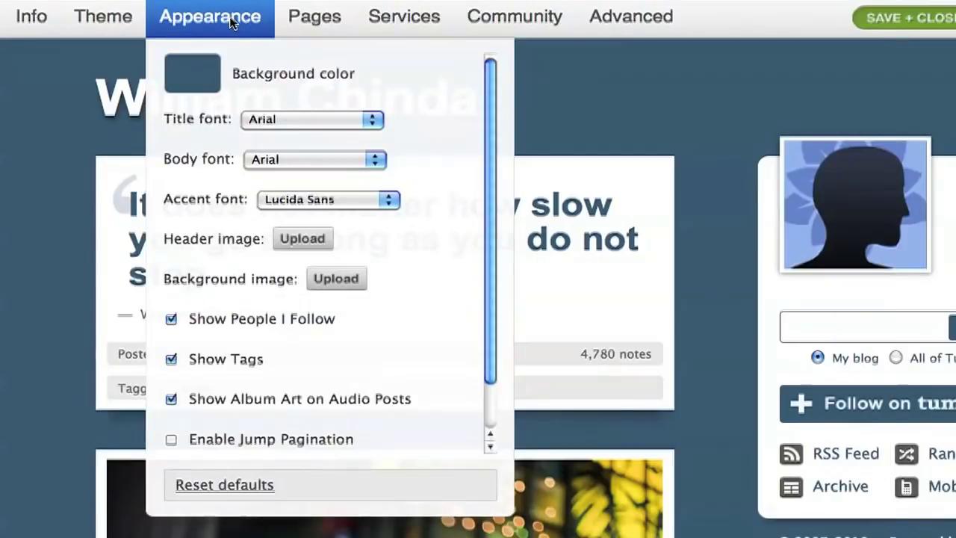
click(202, 75)
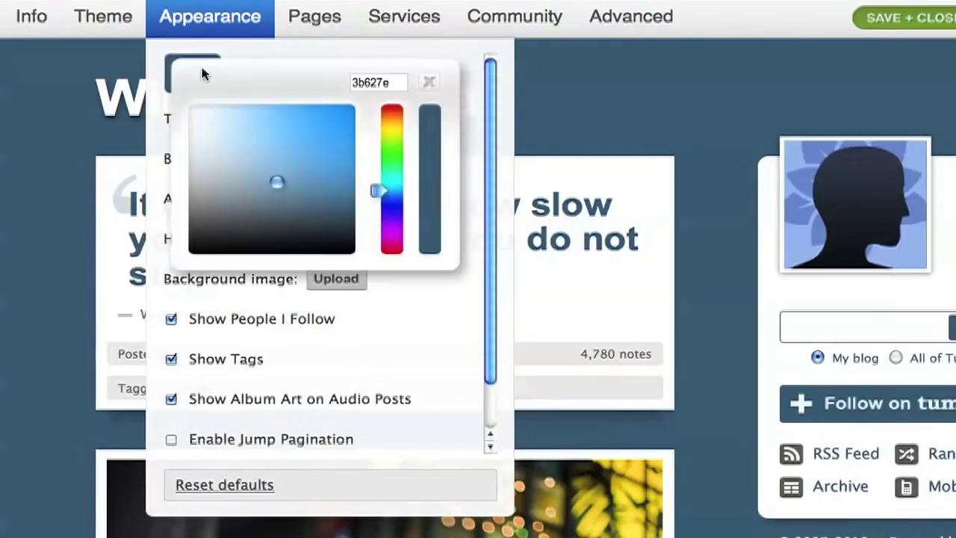
click(396, 164)
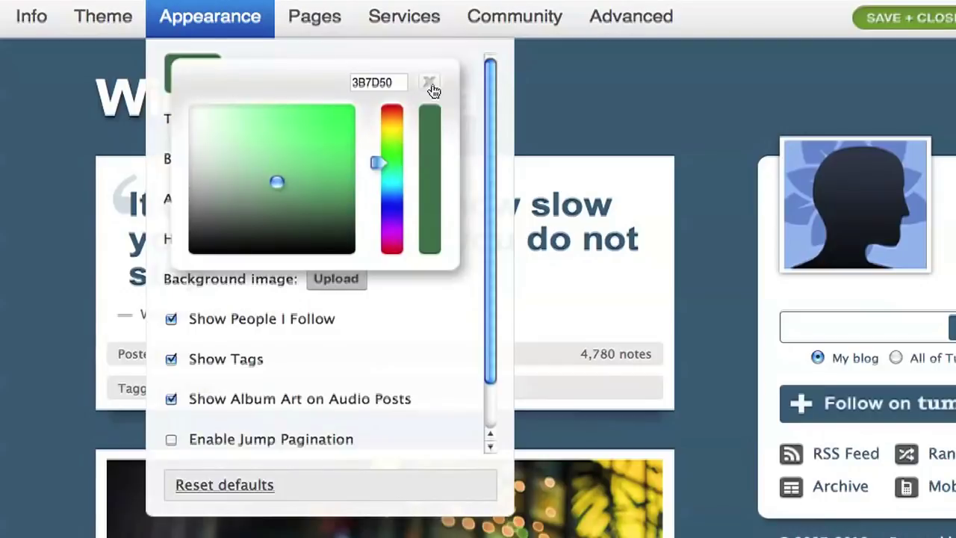
click(429, 83)
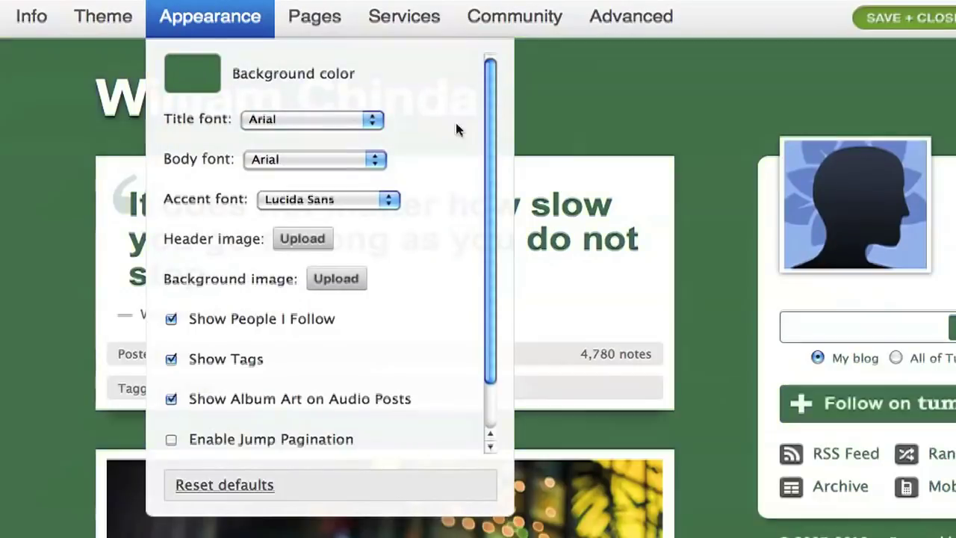
Set the blog title font to Futura and close the appearance settings
click(345, 120)
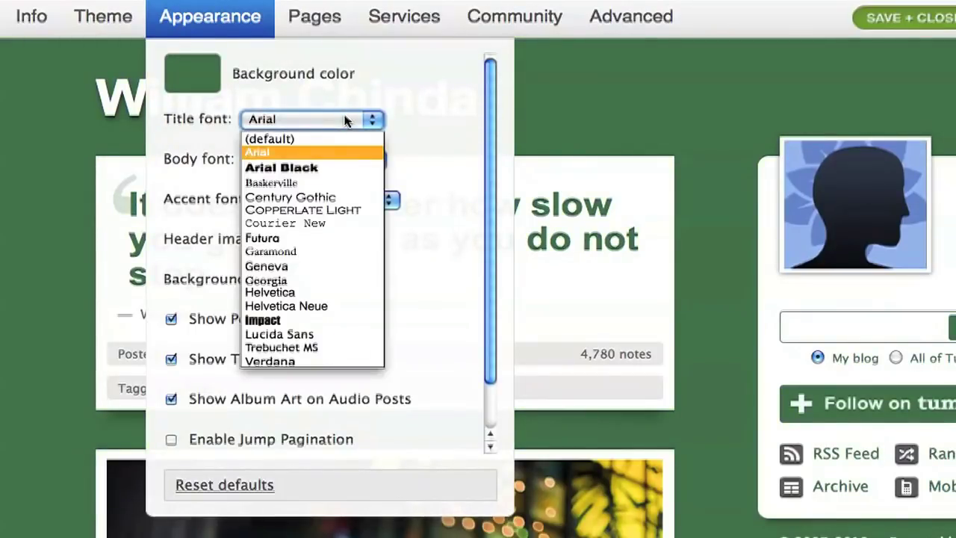
click(328, 237)
scroll(433, 246, down, 1)
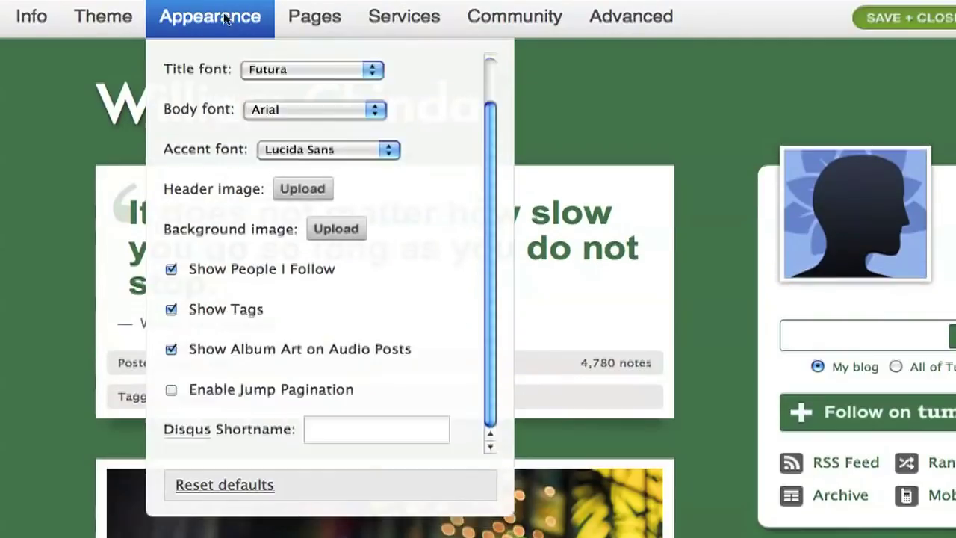
click(224, 17)
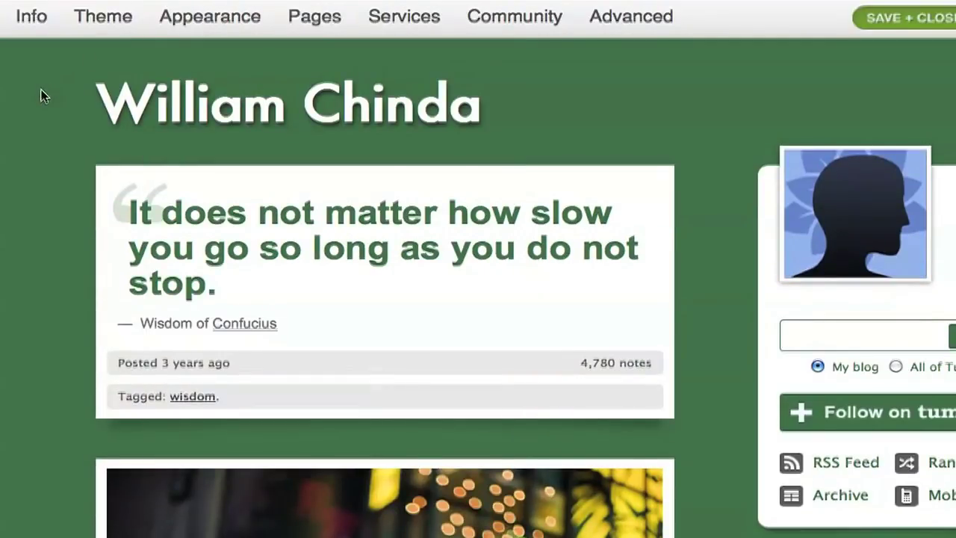
scroll(41, 93, down, 3)
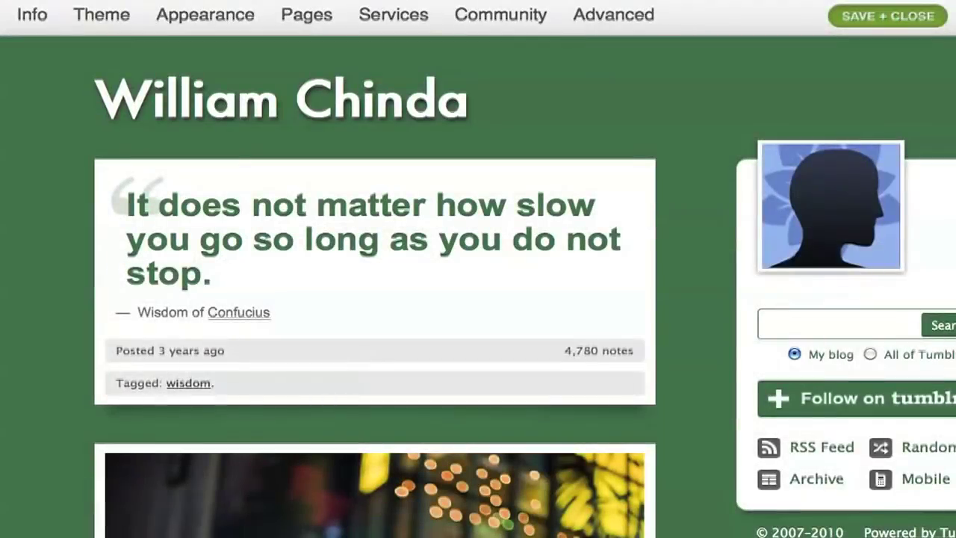
Start a new blog page with the address 'aboutme'
click(317, 18)
click(329, 68)
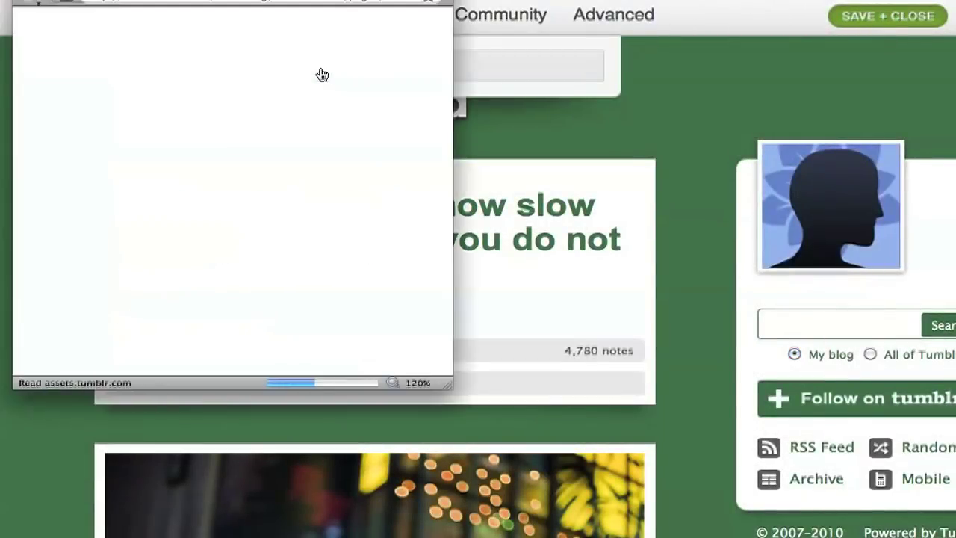
drag(444, 382, 630, 466)
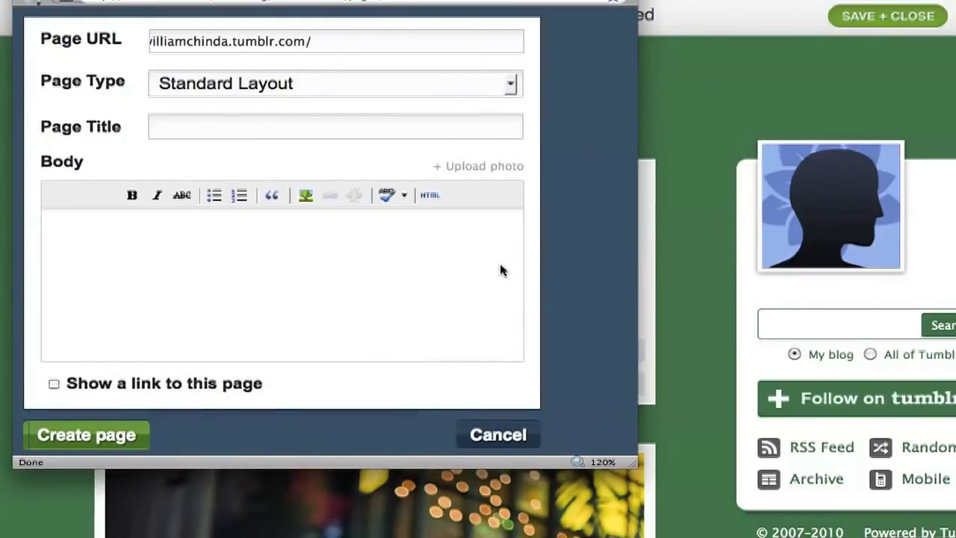
text(aboutme)
Title the page 'About me', body 'This is a static page', show its link, and create it
click(303, 132)
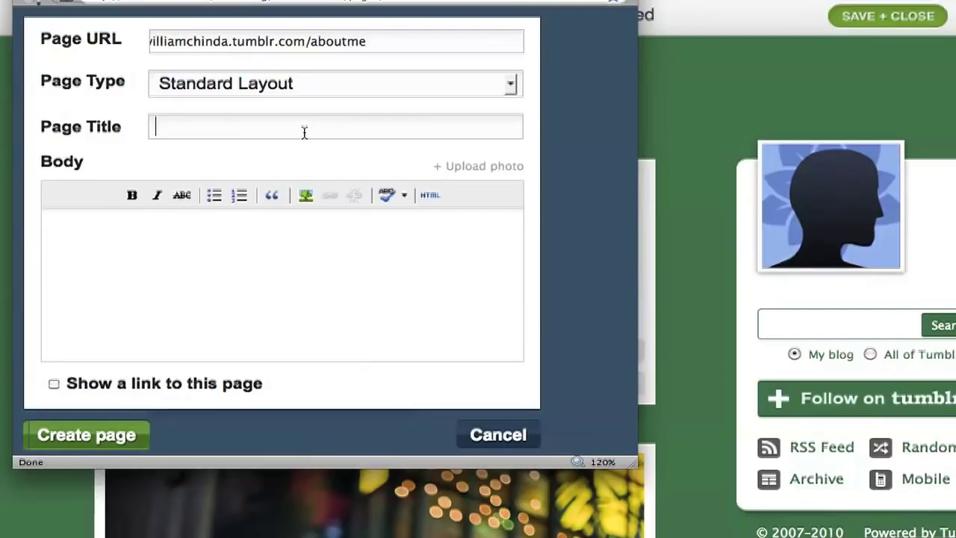
text(About me)
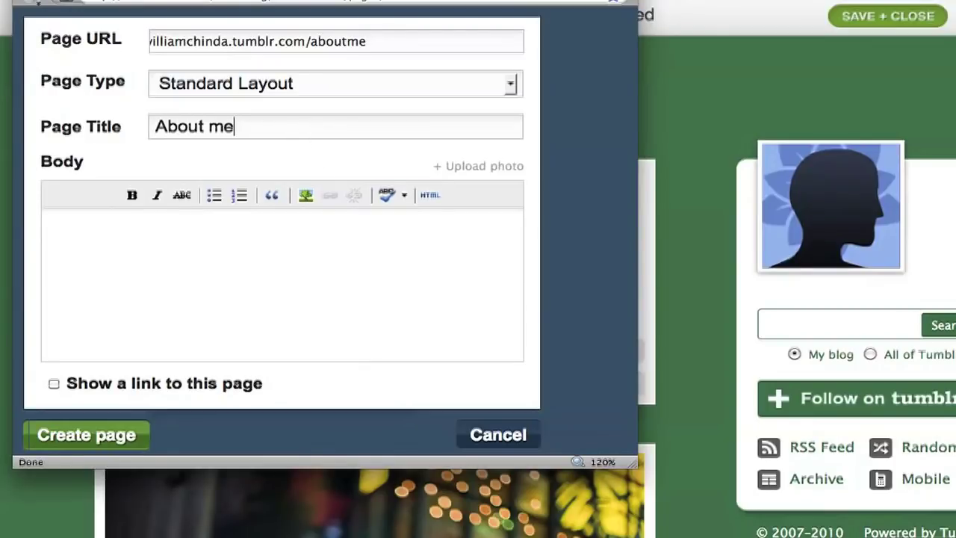
key(Tab)
key(Tab)
text(This is a stat)
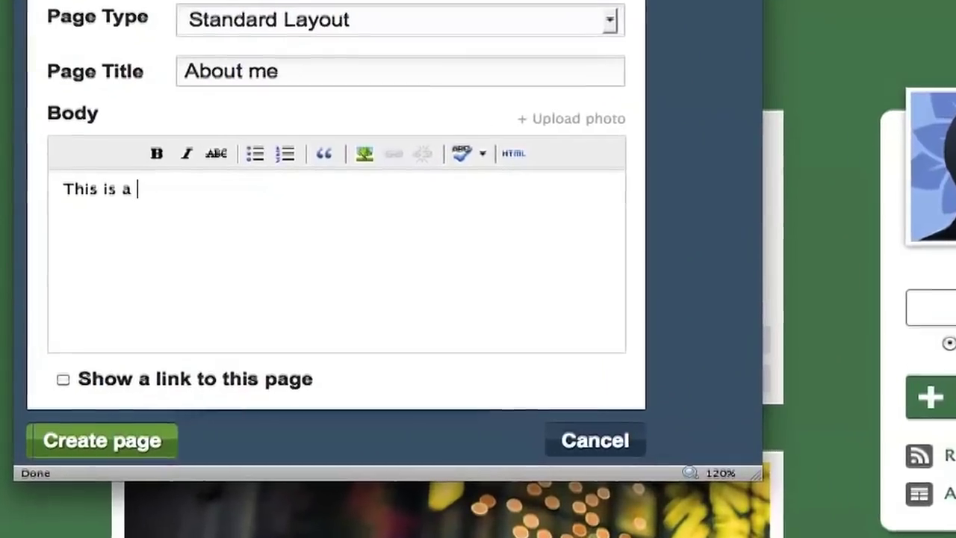
text(ic page)
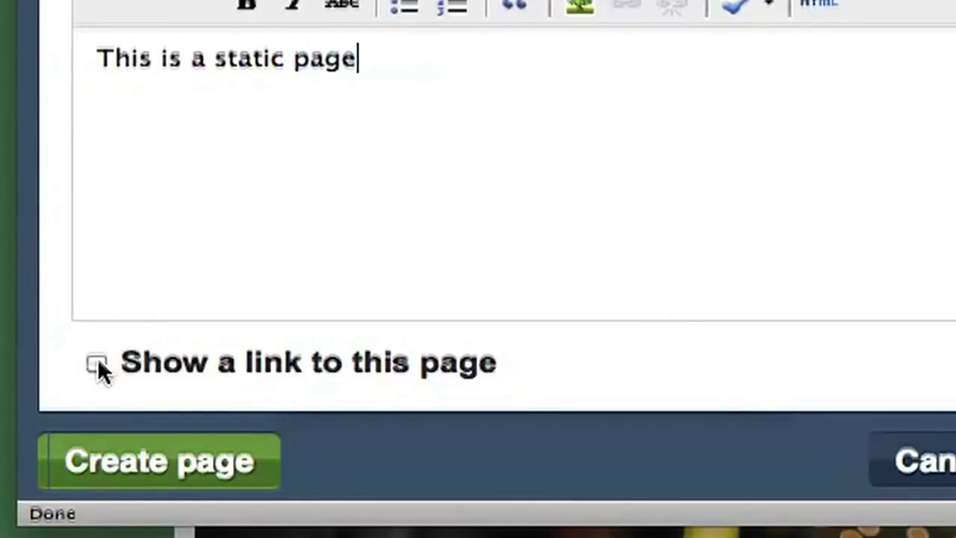
click(96, 364)
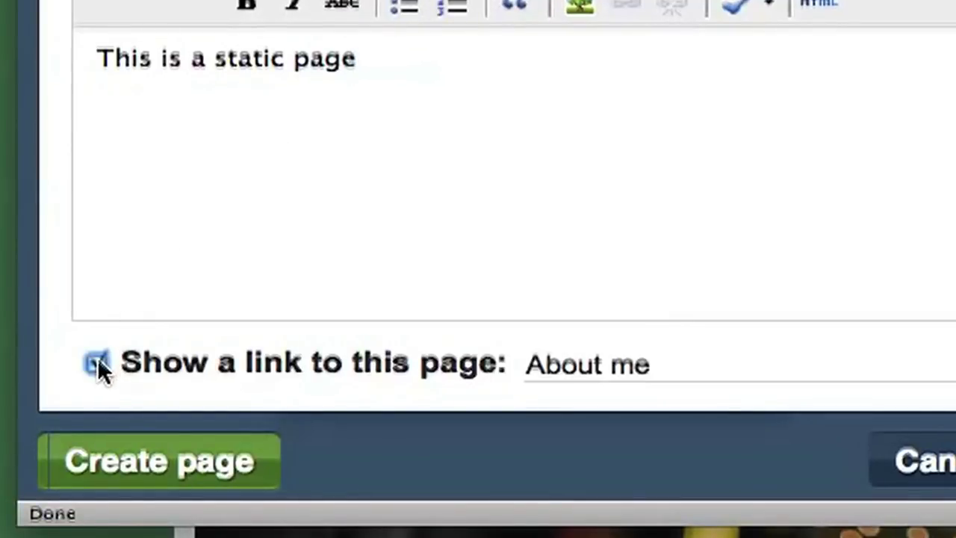
click(119, 476)
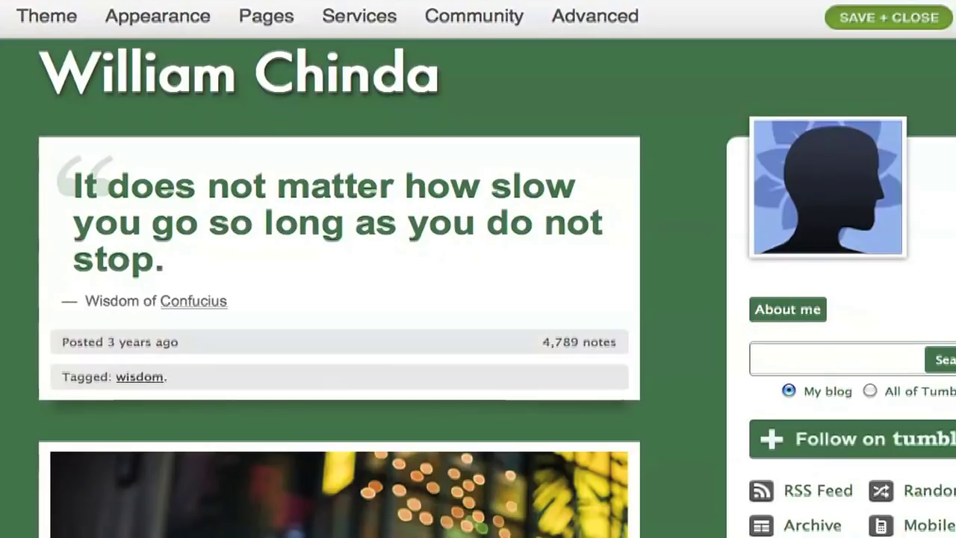
Set automatic import from Twitter with the owner's Twitter username, start importing, and begin a tweet
click(386, 13)
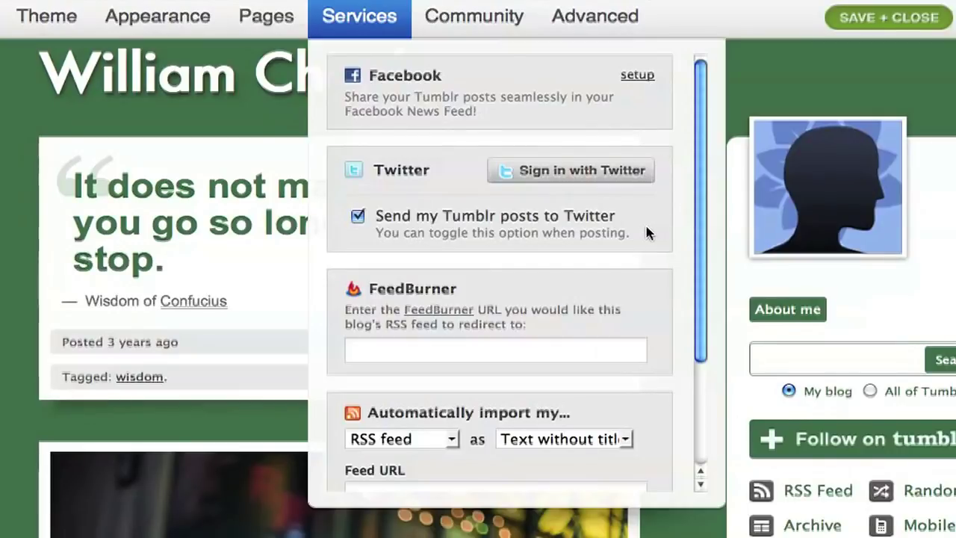
scroll(669, 247, down, 4)
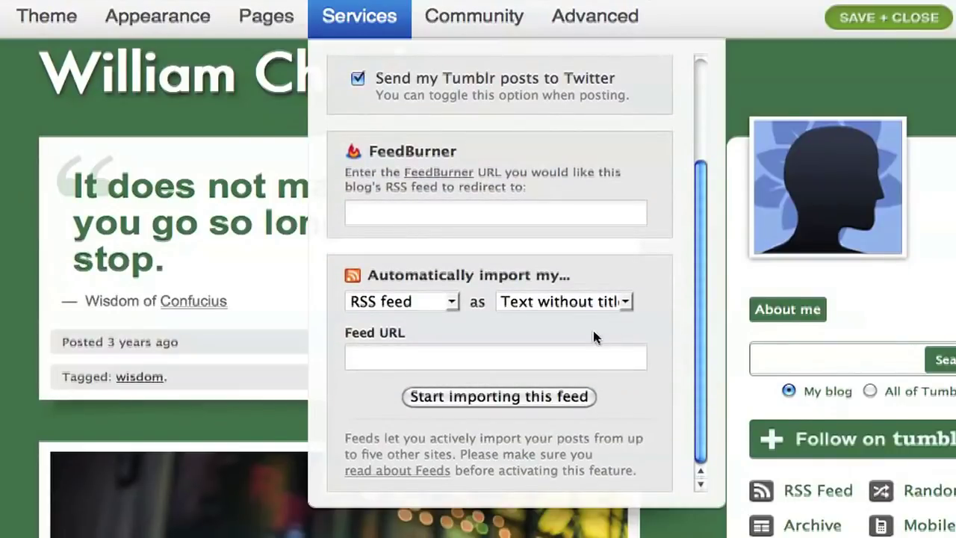
click(451, 303)
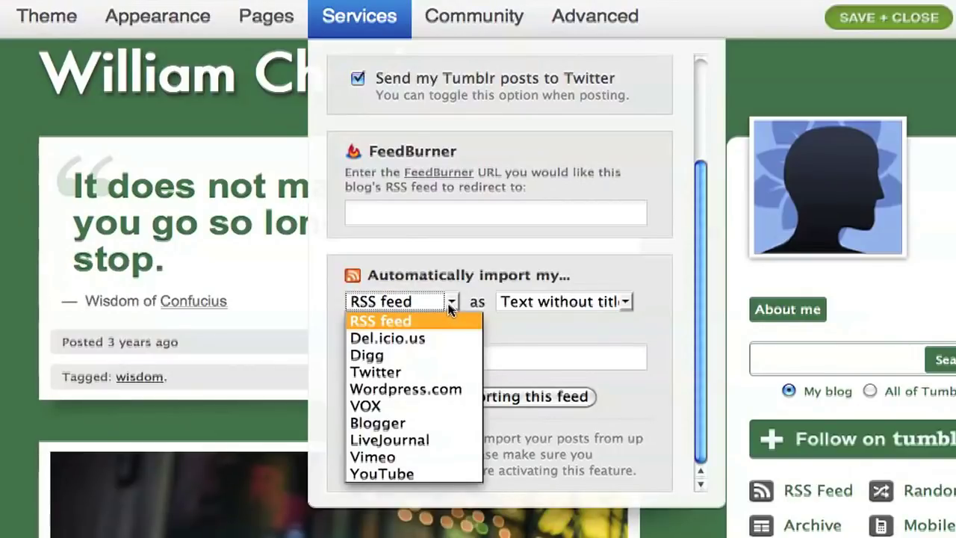
click(418, 372)
click(437, 368)
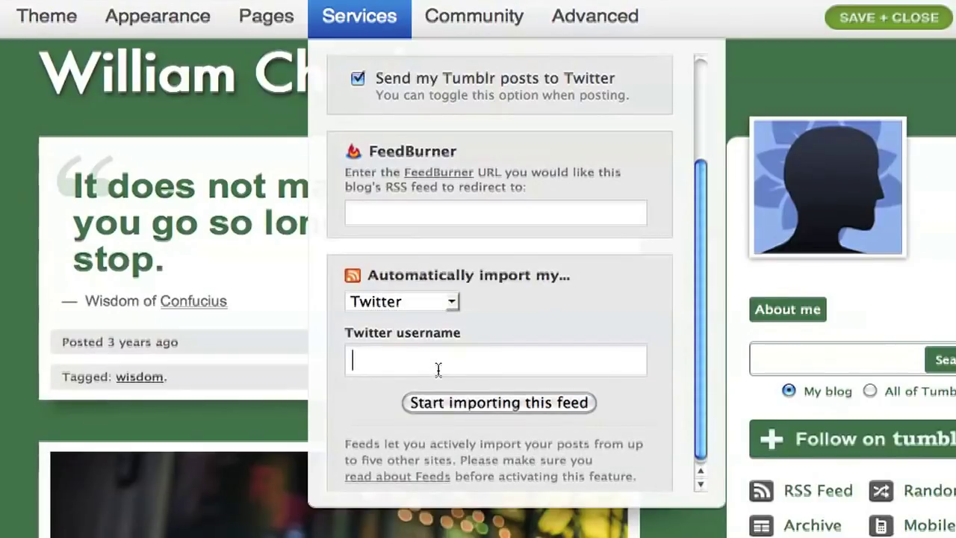
text(thoughtshots)
click(510, 403)
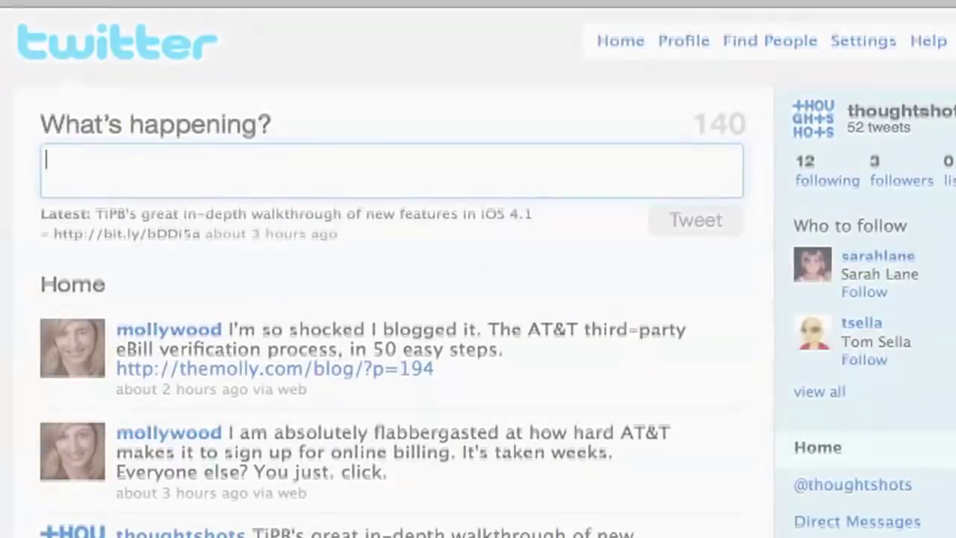
text(Working on a video tutorial on Tumblr, another simple blogging platform.)
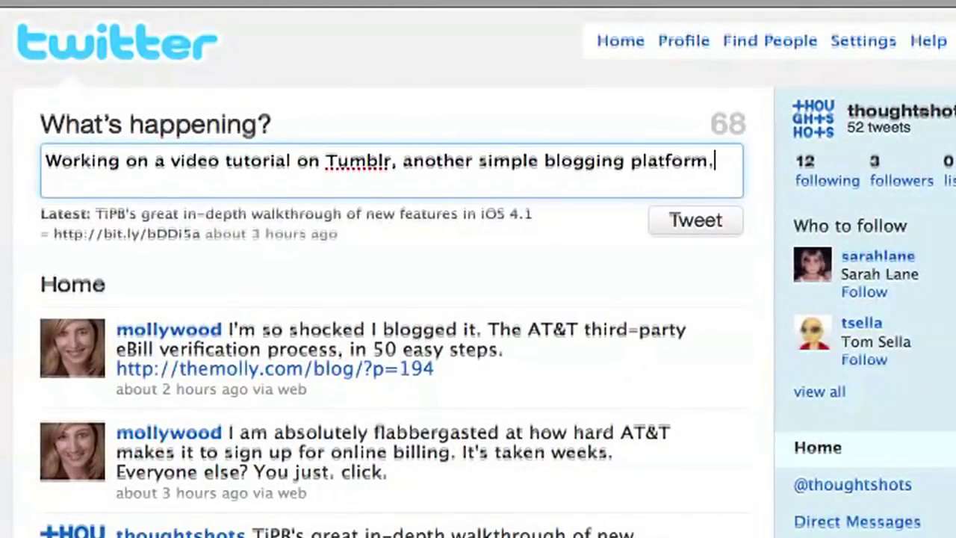
Post the tweet announcing a video tutorial on Tumblr, another simple blogging platform
click(715, 227)
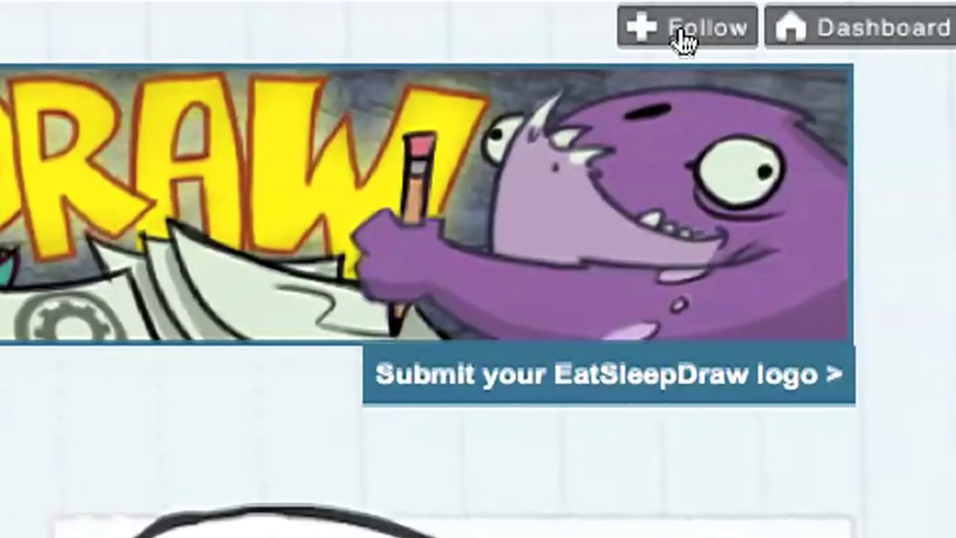
Follow EatSleepDraw, then reblog its ink sketch photo post onto your own blog
click(681, 30)
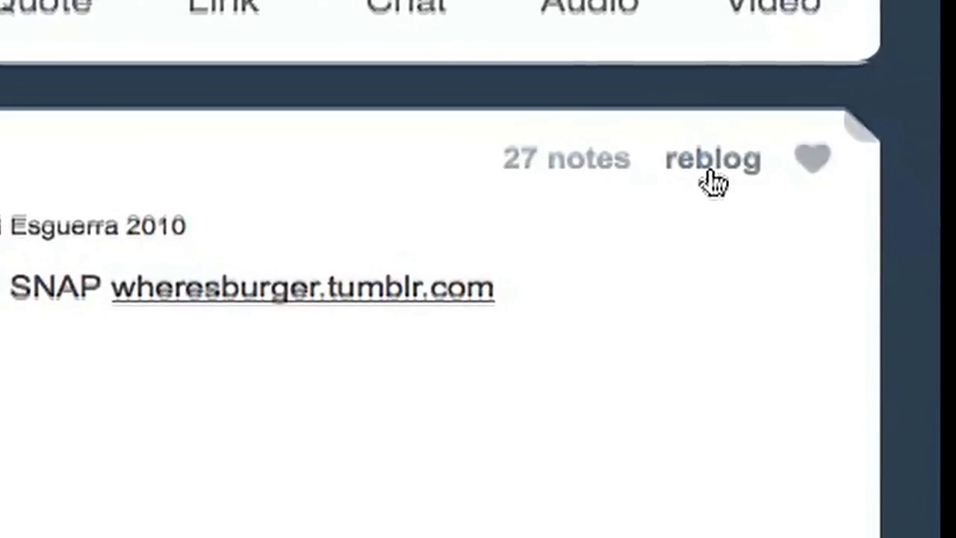
click(710, 179)
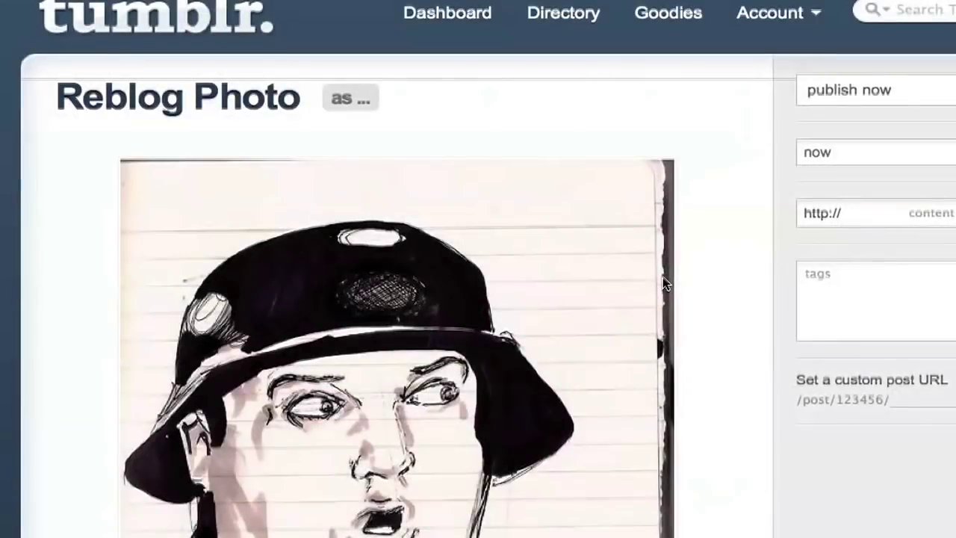
scroll(713, 366, down, 10)
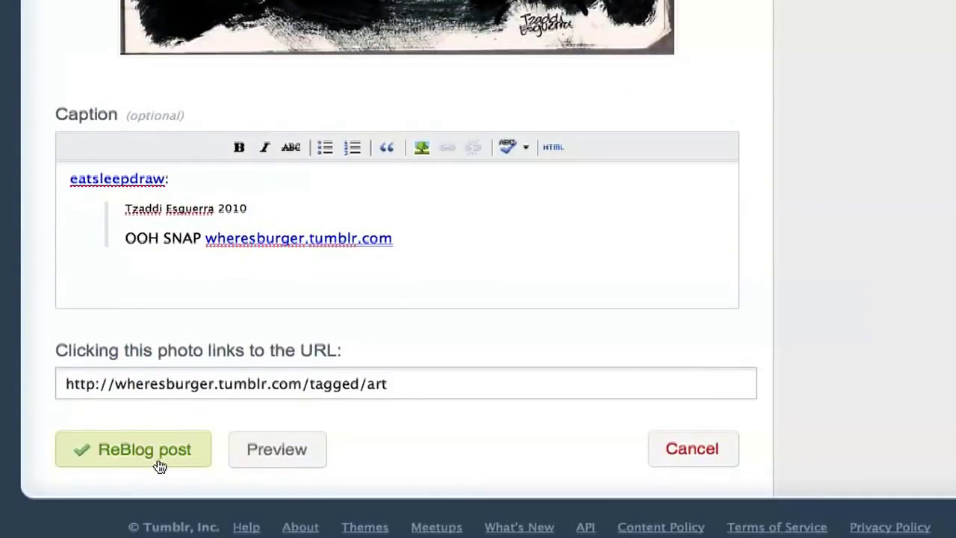
click(159, 458)
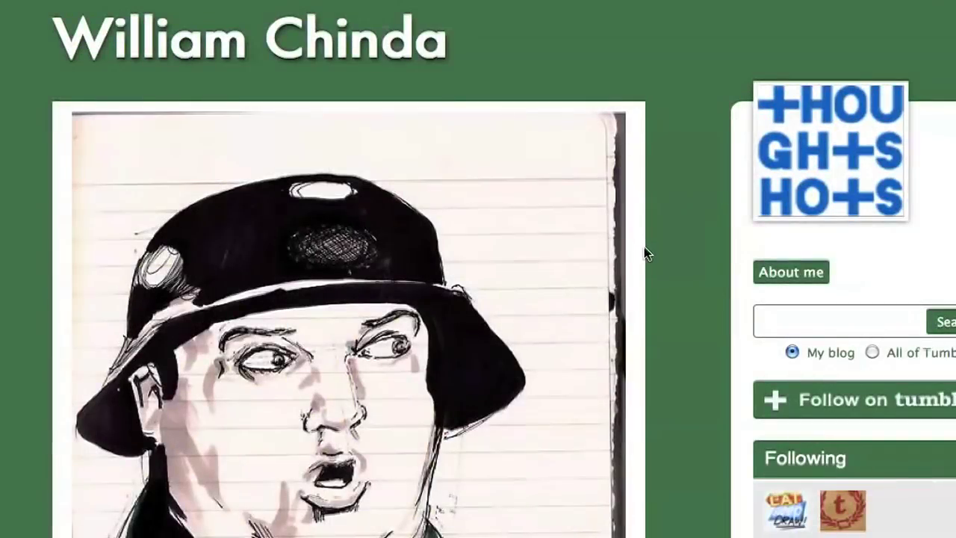
scroll(669, 267, down, 12)
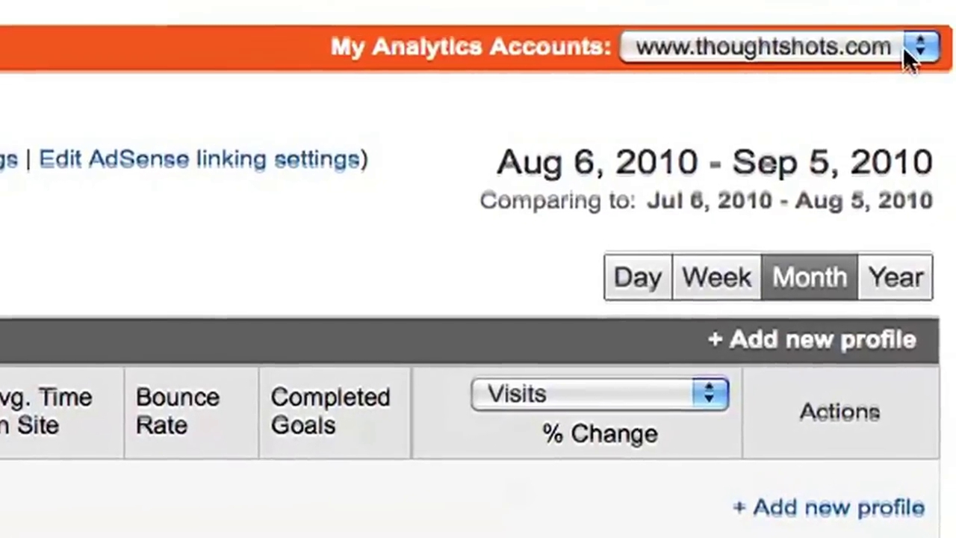
Create a new Analytics account for the blog's tumblr.com address and select its tracking snippet
click(923, 49)
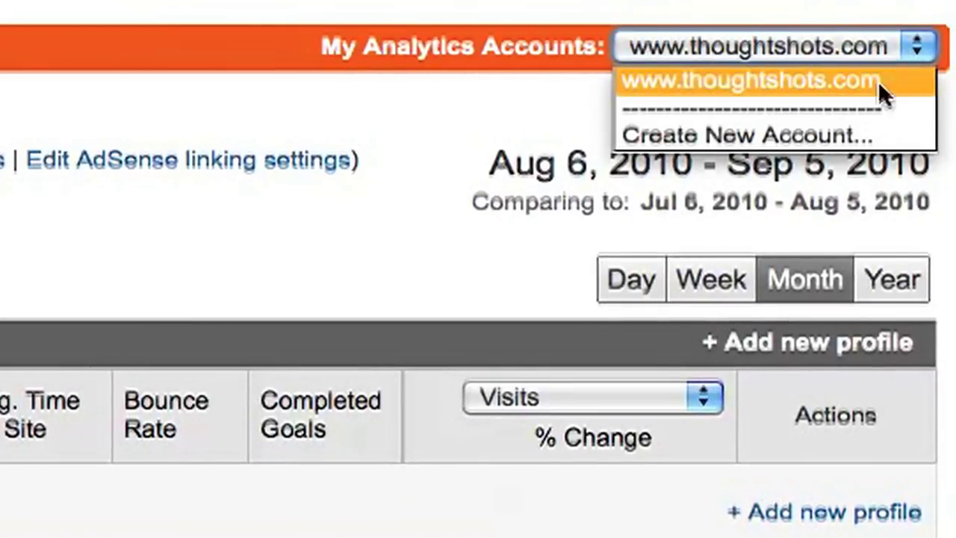
click(867, 134)
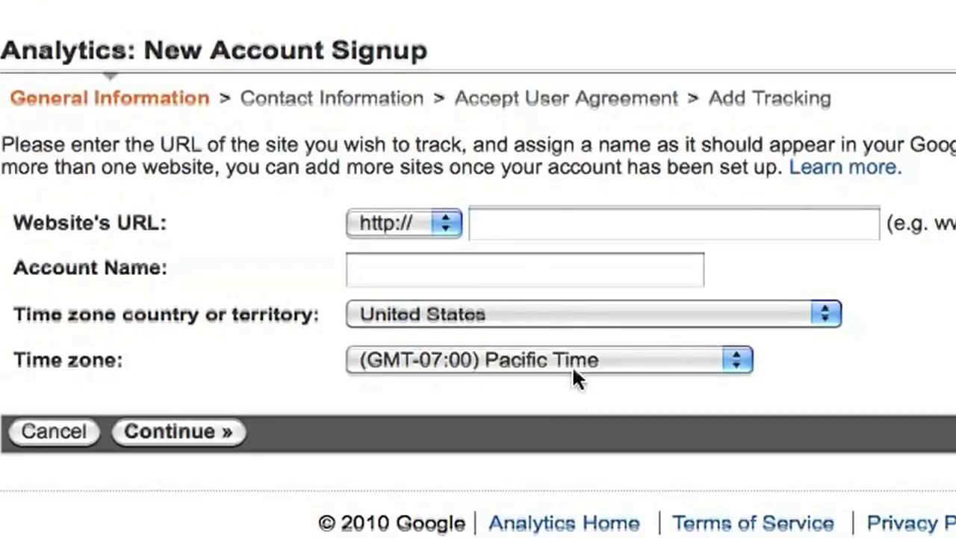
click(536, 228)
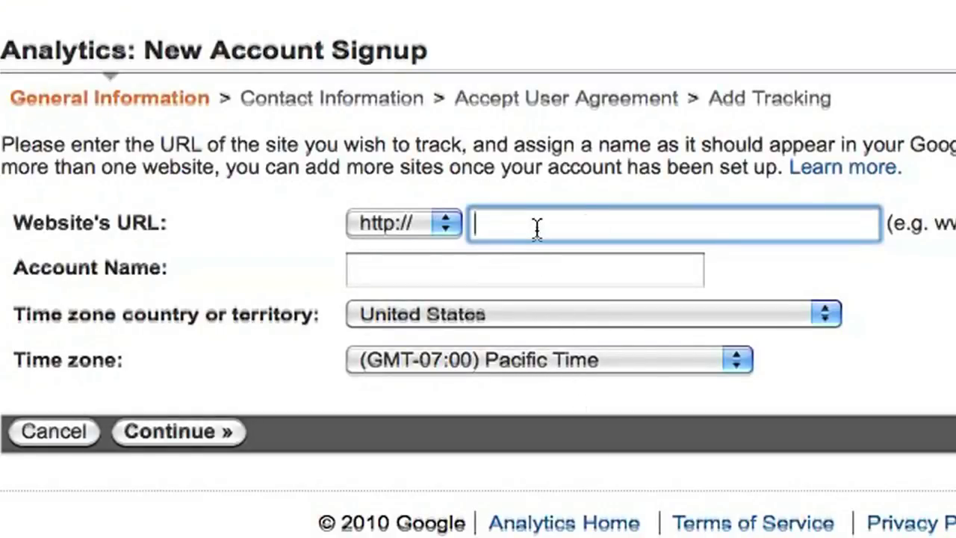
text(williamchinda.tumblr.com)
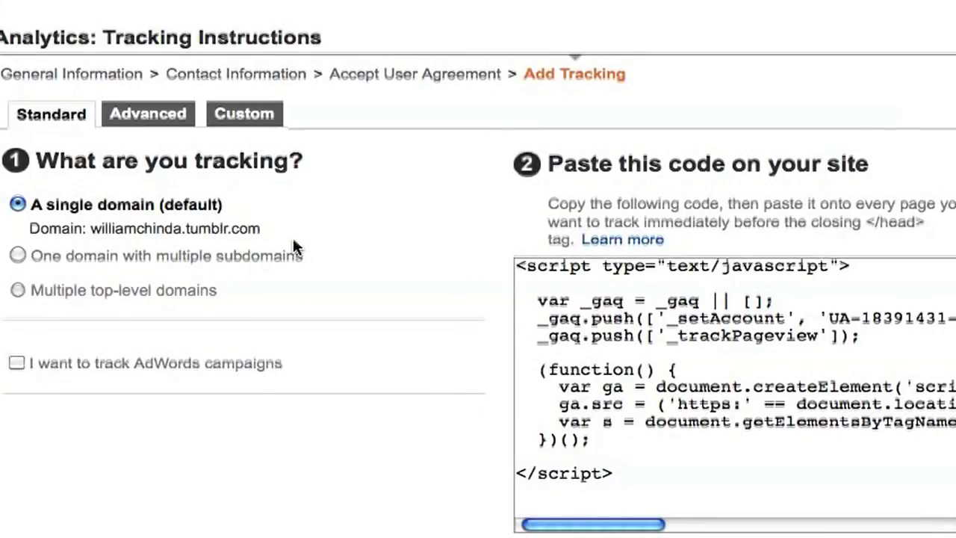
click(661, 359)
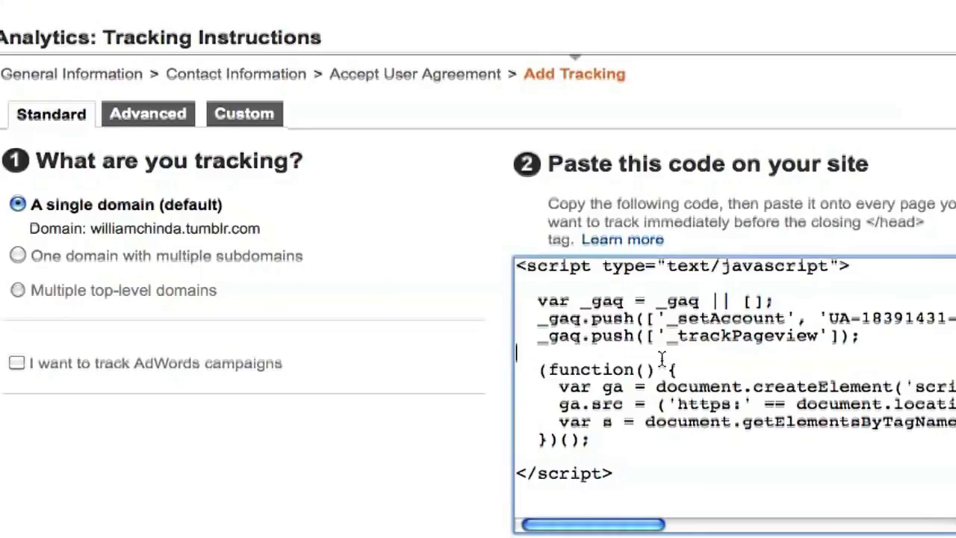
key(ctrl+a)
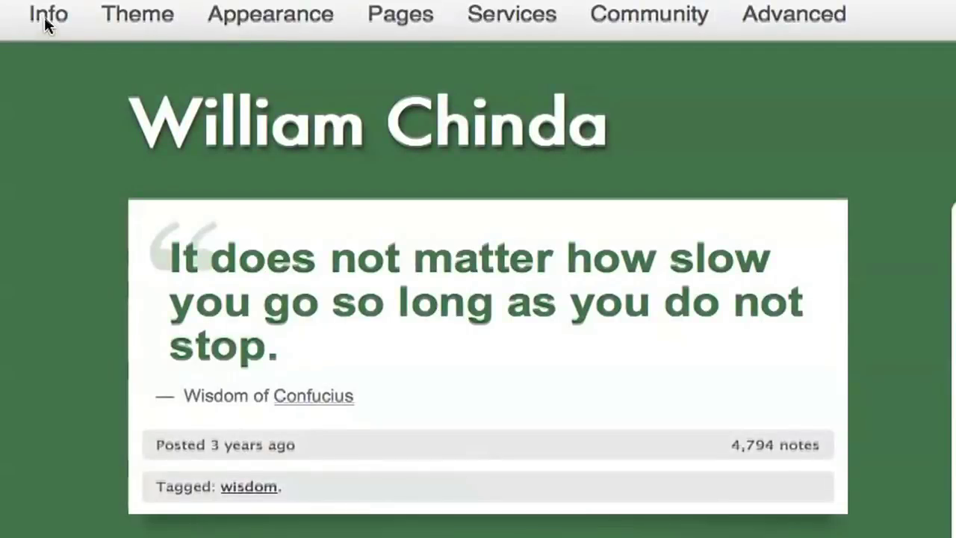
Paste the Google Analytics tracking script into the blog's Info description field
click(46, 22)
click(208, 257)
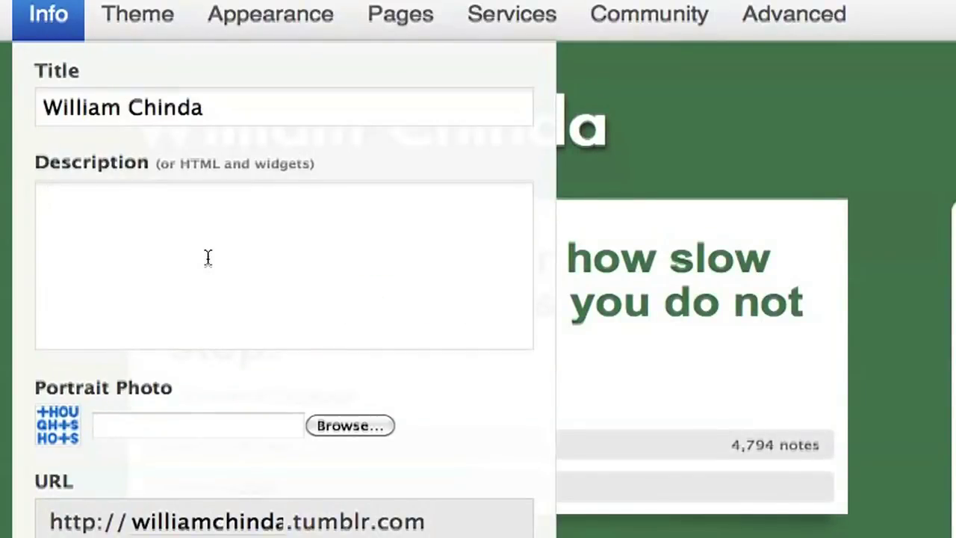
key(super+v)
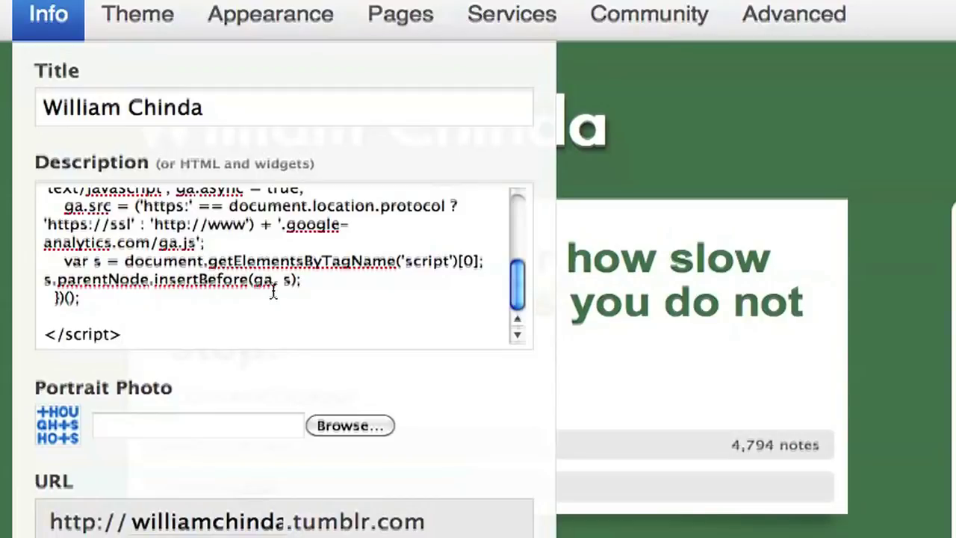